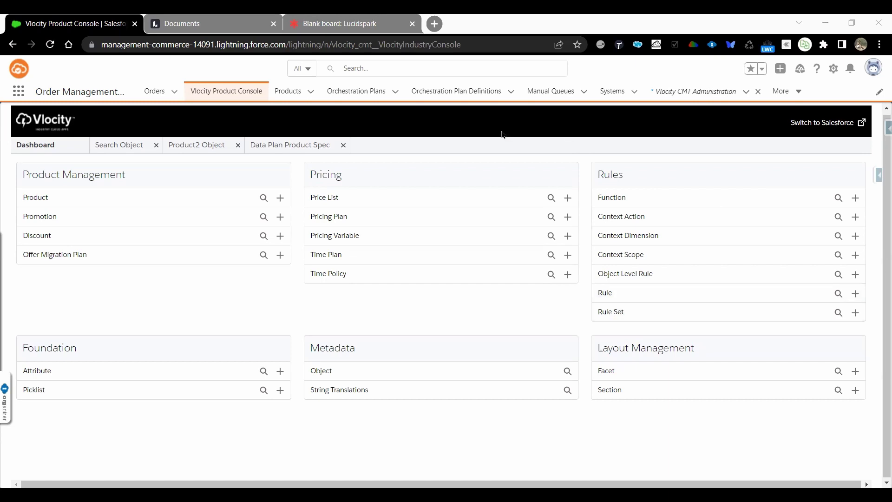
Step: Search the rule sets and open the Platinum Accounts Rule Set
click(839, 314)
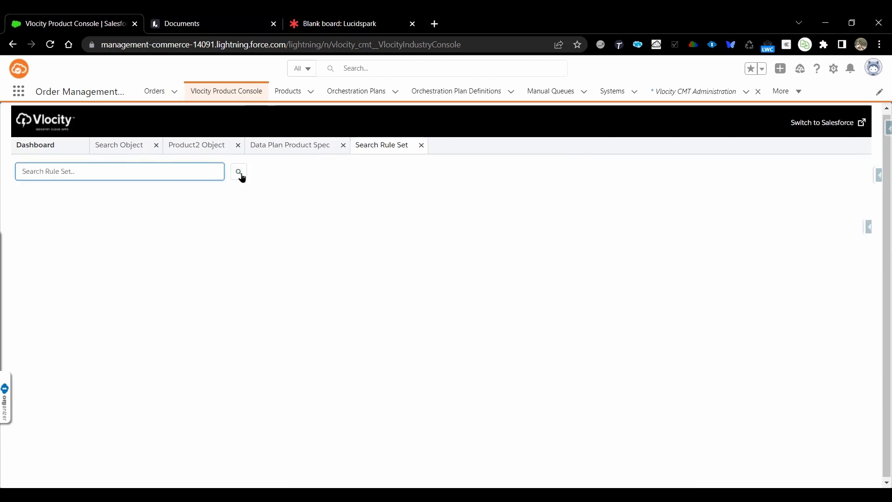
click(242, 177)
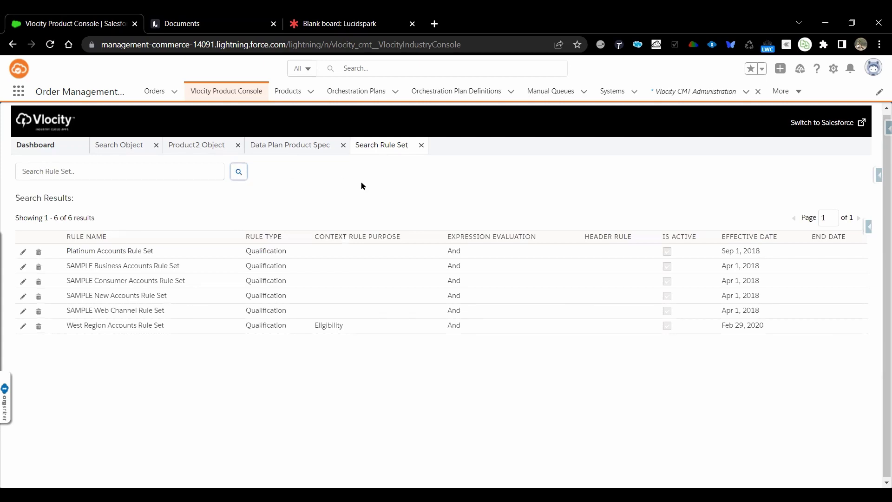
click(128, 251)
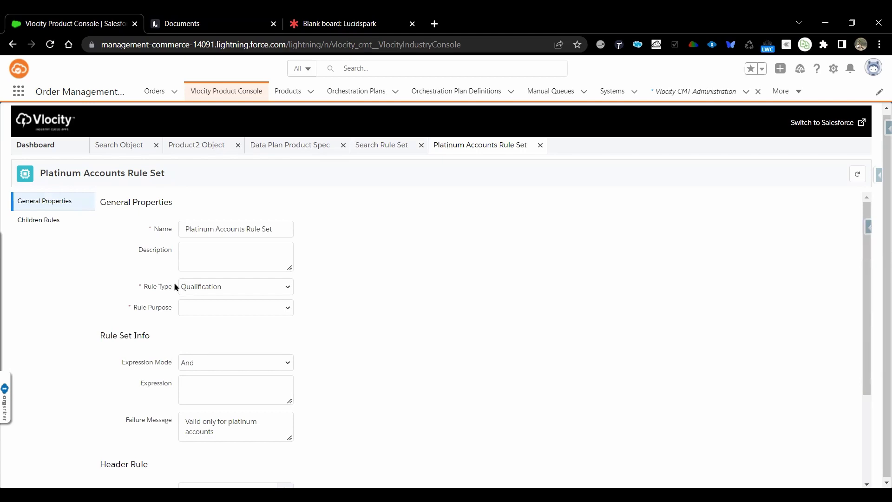
Step: Scroll through its properties to the failure message 'Valid only for platinum accounts'
scroll(437, 347, down, 2)
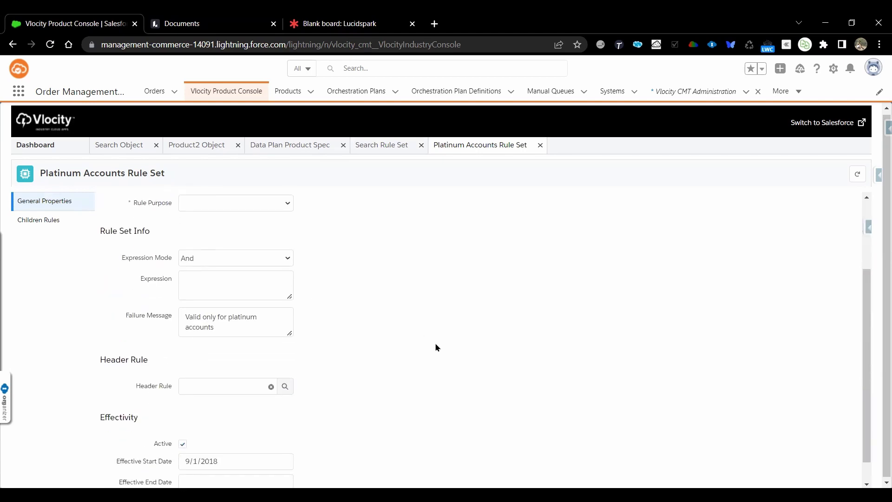
drag(220, 320, 222, 322)
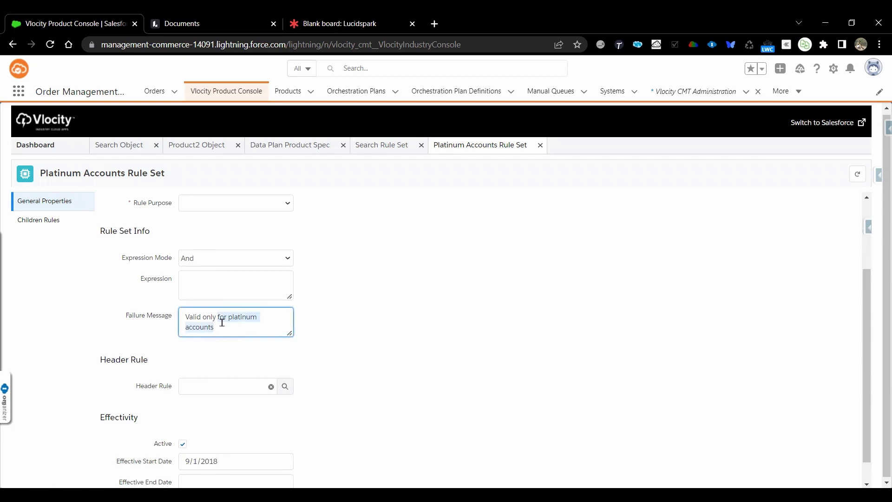
click(269, 323)
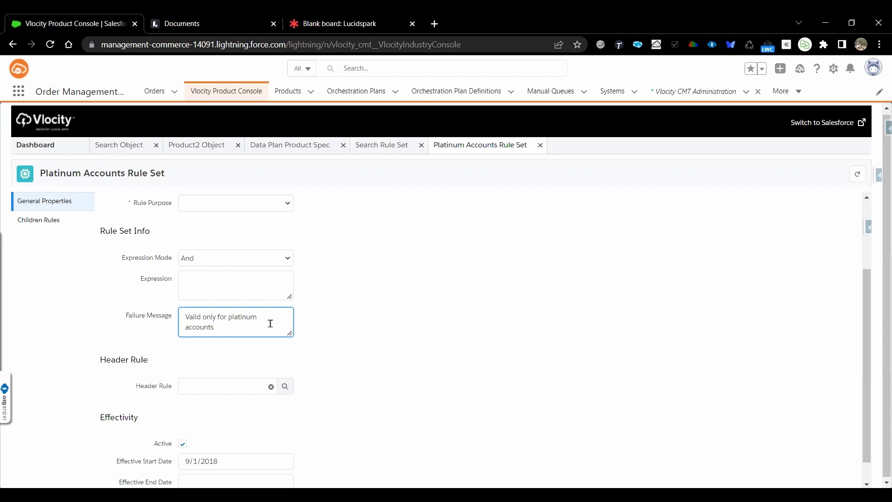
scroll(475, 327, down, 1)
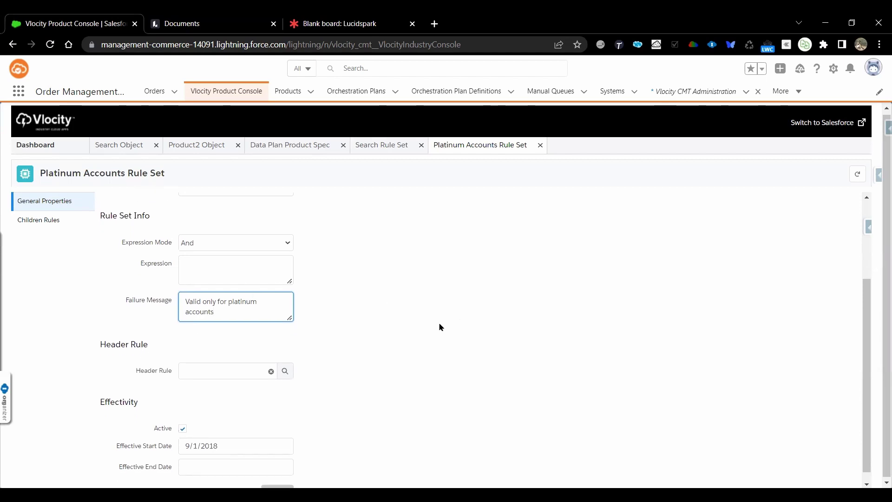
scroll(441, 327, down, 1)
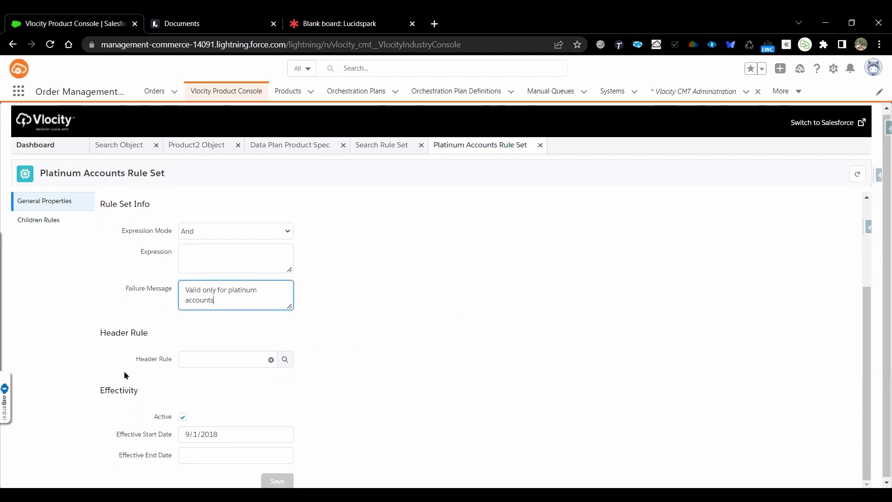
Step: Open the child rule Platinum SLA Accounts and check its code RULE_PLATINUM_ACCTS
click(39, 220)
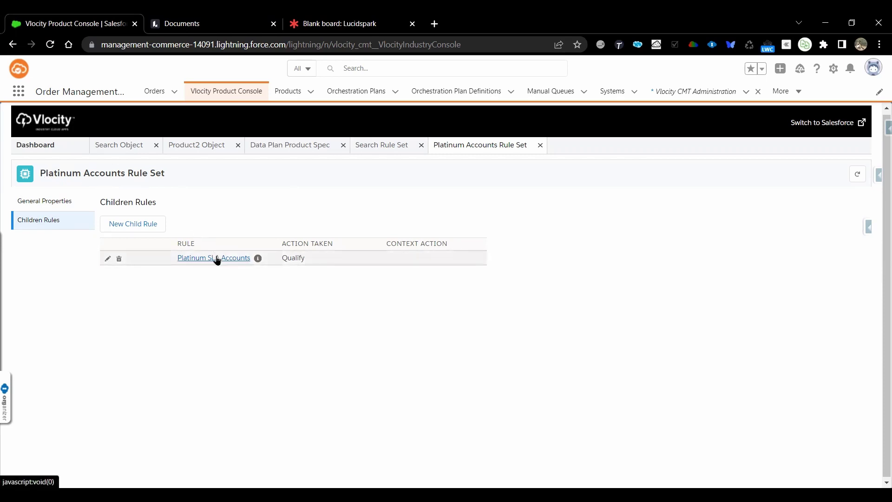
click(217, 259)
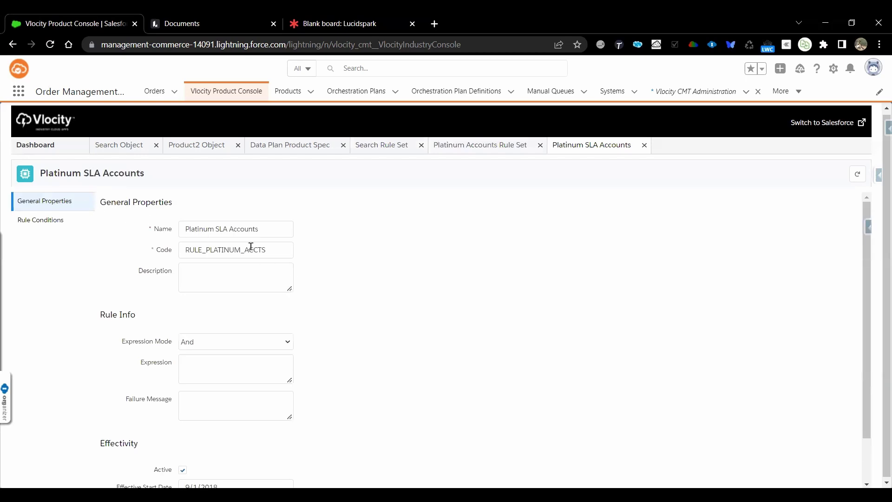
double_click(222, 251)
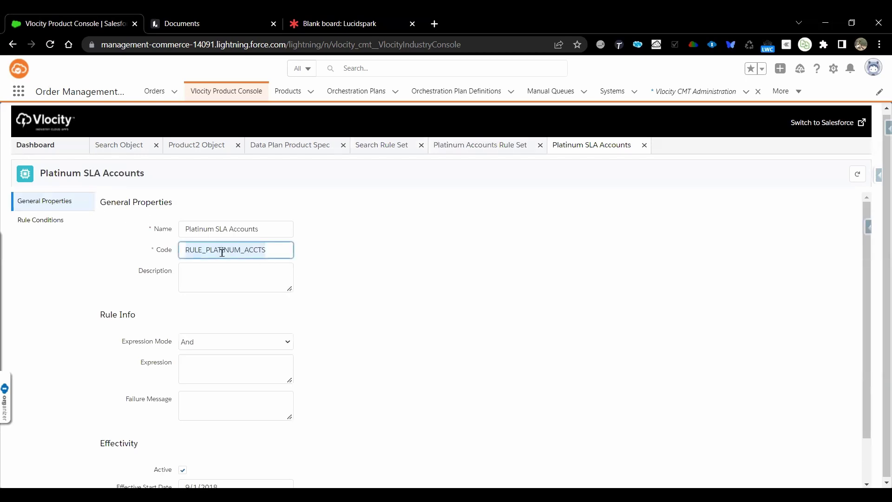
click(206, 252)
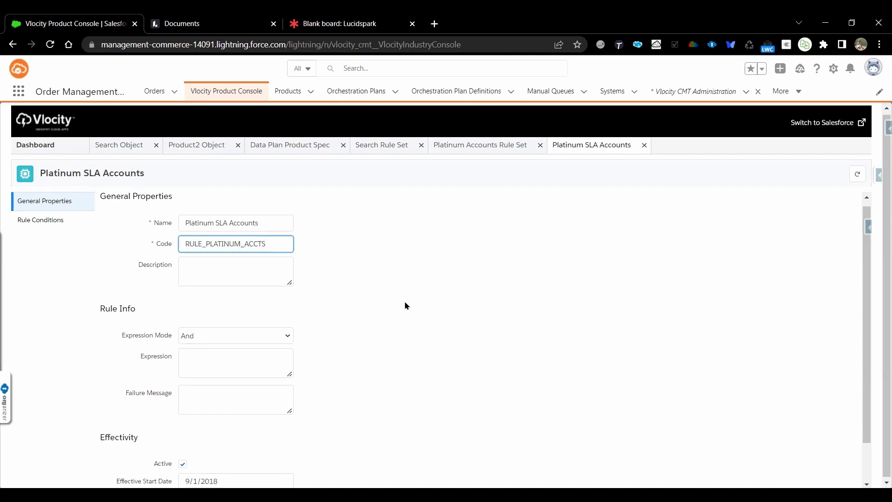
Step: Show the rule's conditions, including ServiceLevelAgreement == Platinum with Hard Fail
scroll(404, 300, down, 2)
scroll(417, 345, down, 1)
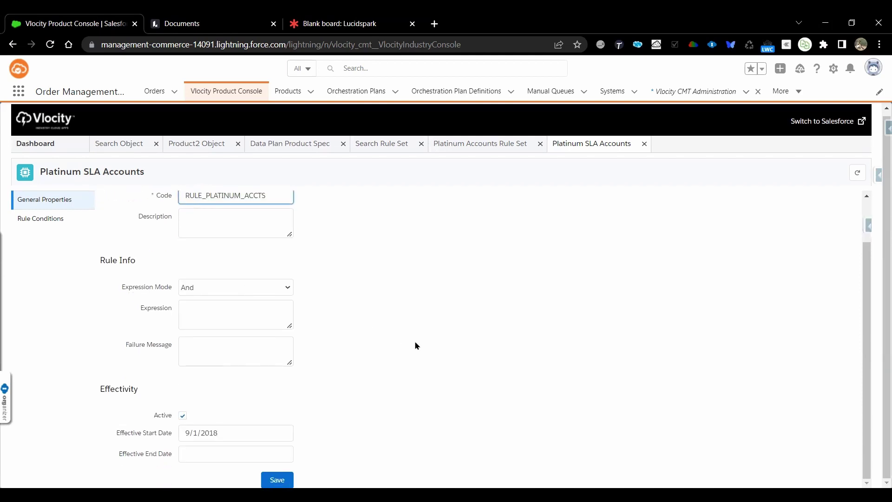
click(43, 226)
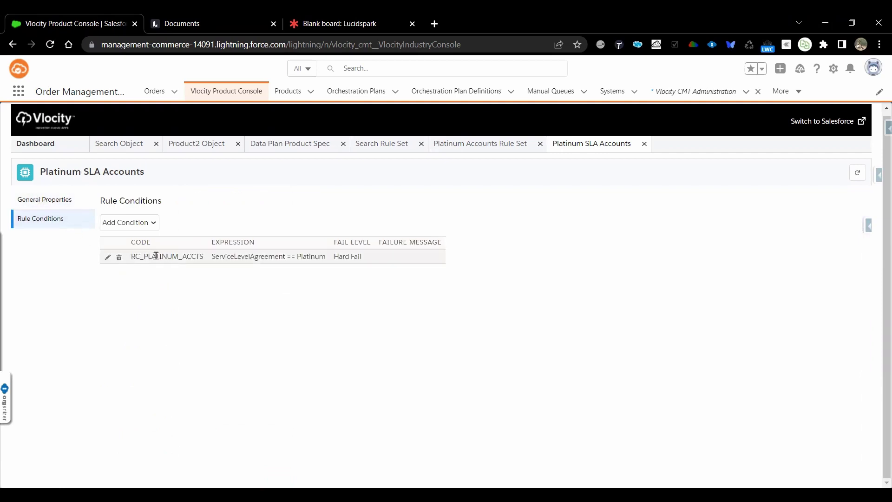
Step: Open the RC_PLATINUM_ACCTS condition and inspect its ServiceLevelAgreement context dimension
click(157, 256)
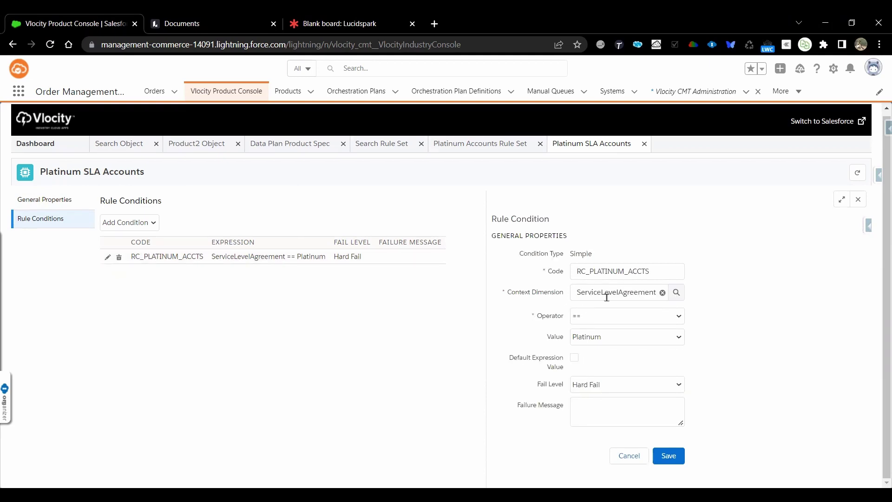
click(607, 297)
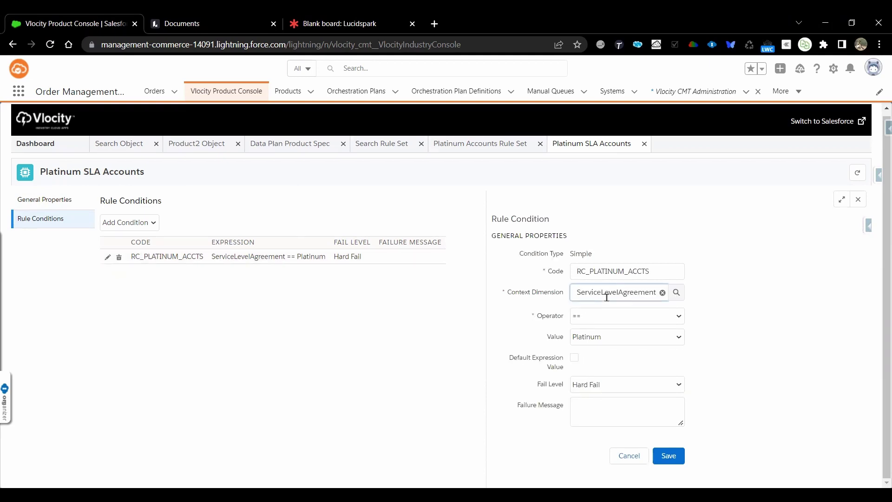
click(579, 269)
double_click(601, 290)
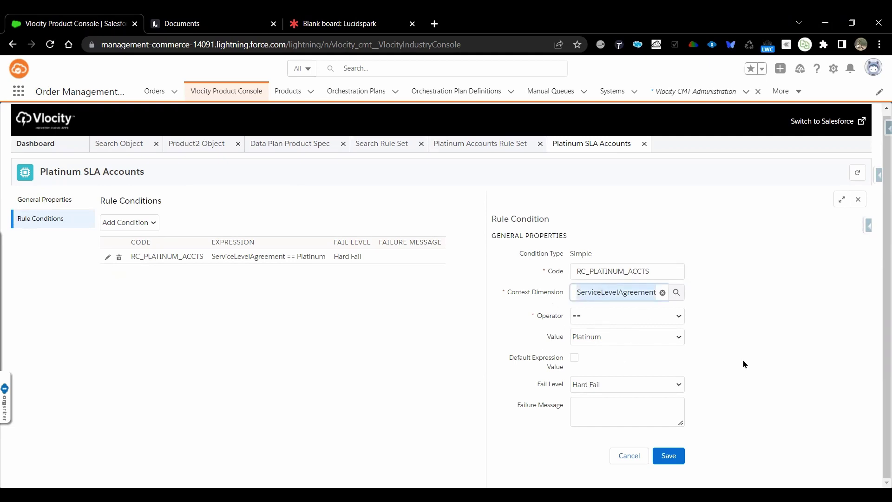
Step: Check the fail level options, keep Hard Fail, and reselect the ServiceLevelAgreement dimension name
click(605, 389)
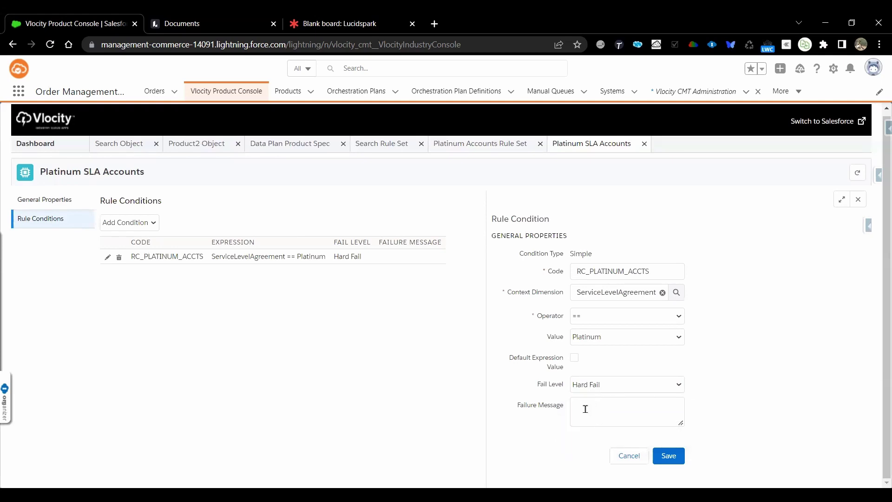
click(586, 408)
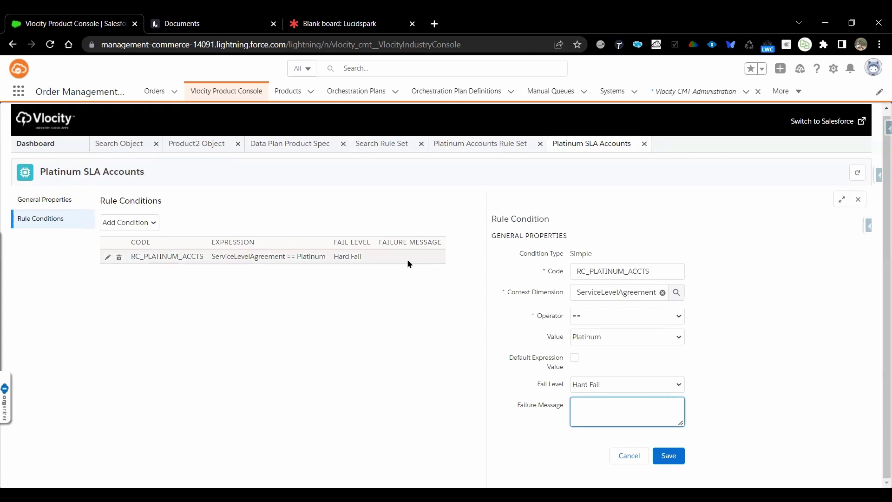
double_click(610, 295)
key(ctrl+c)
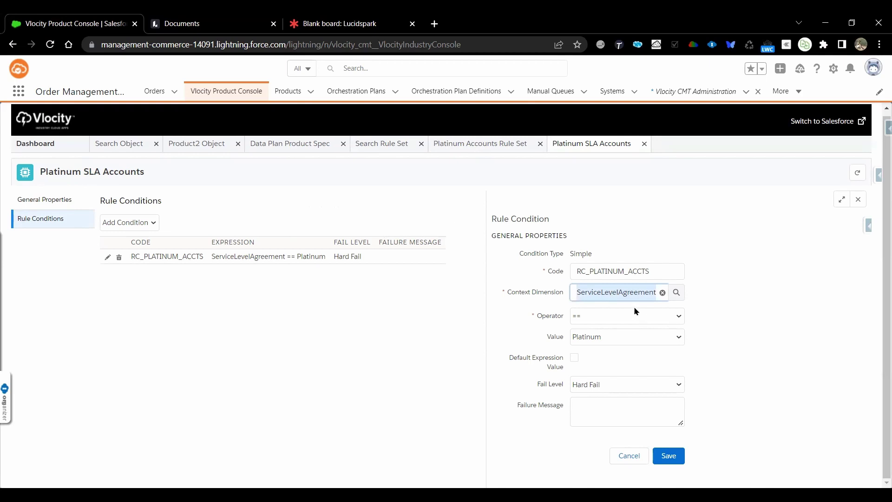
Step: From the dashboard, search context dimensions for ServiceLevelAgreement and open its record
click(54, 144)
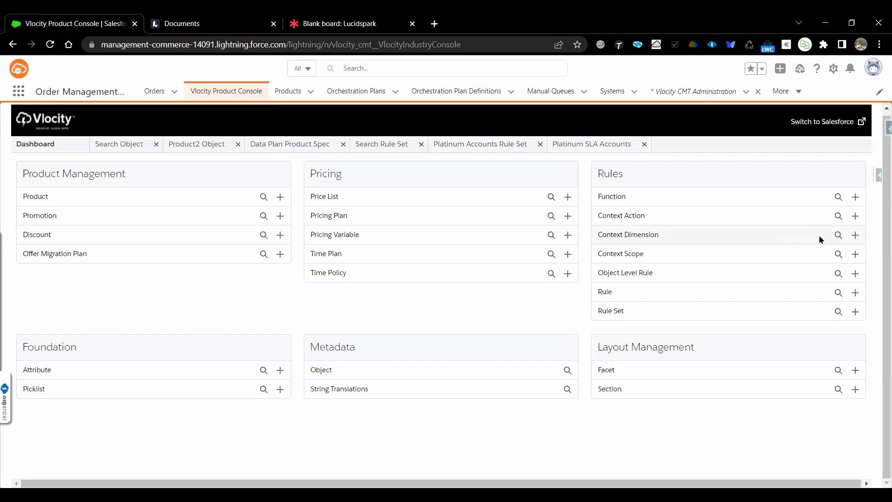
click(838, 235)
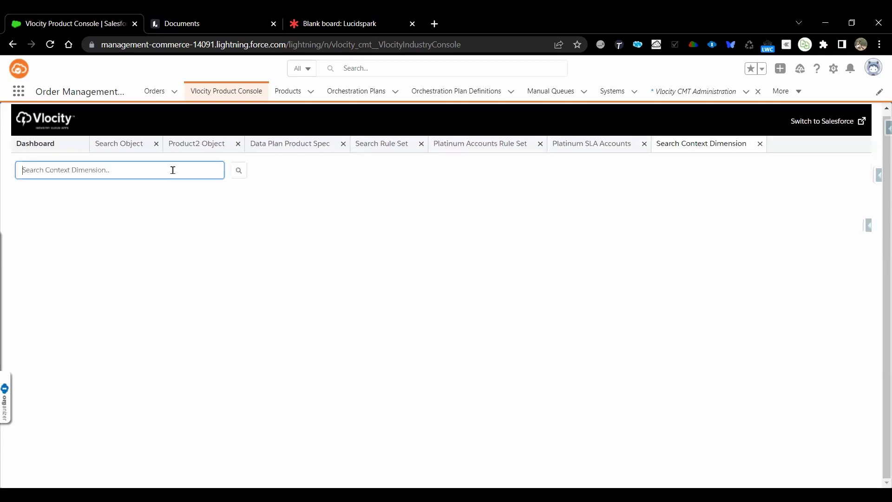
key(ctrl+v)
click(240, 172)
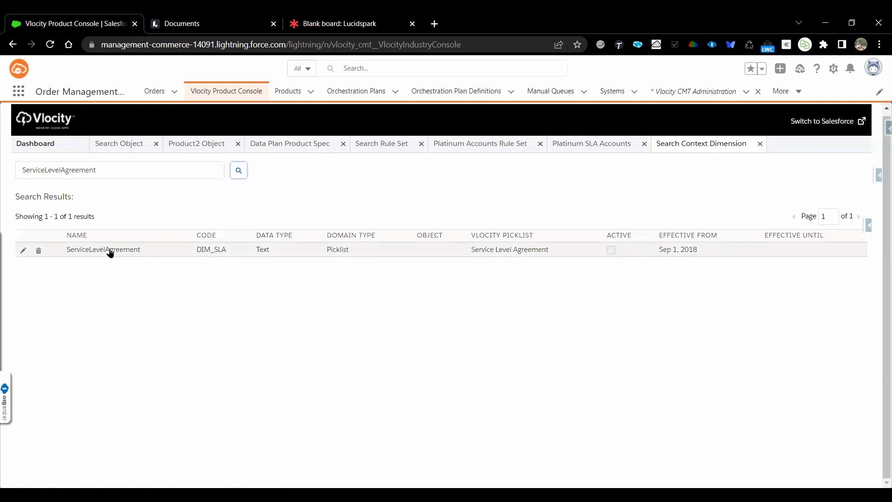
click(110, 251)
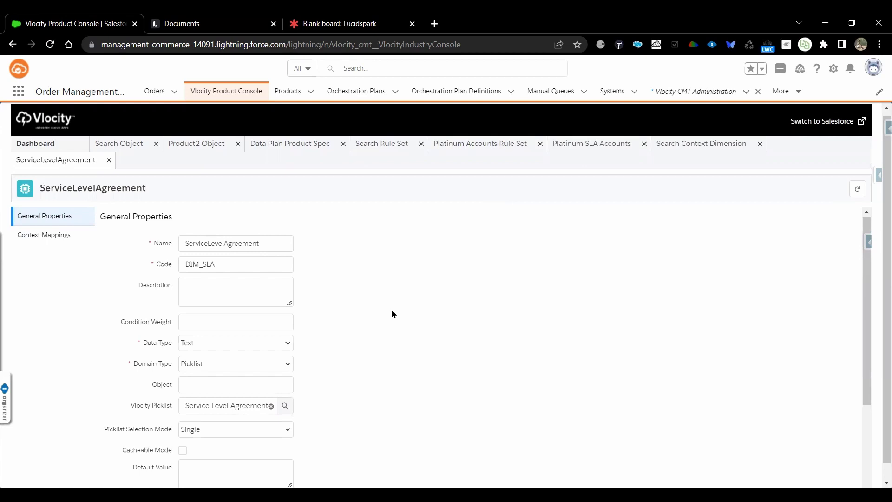
Step: Review its Picklist domain, data type, default and caching values down to the effectivity dates
scroll(393, 314, down, 3)
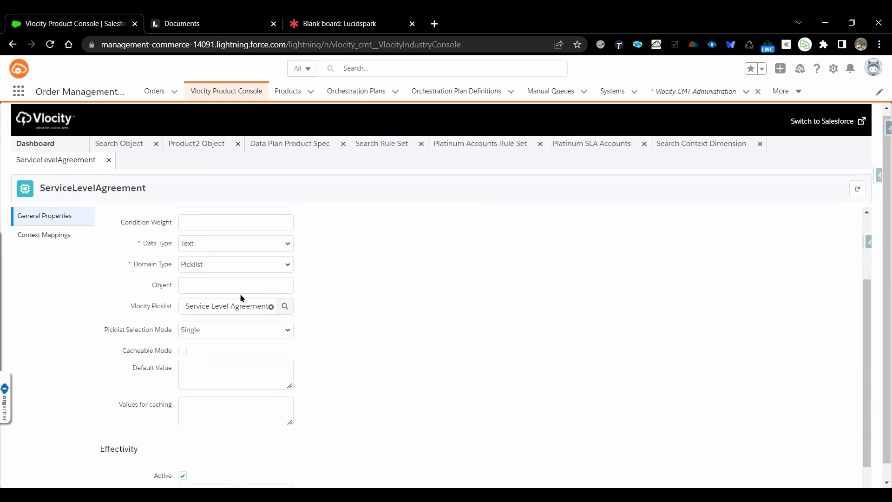
click(268, 265)
click(263, 241)
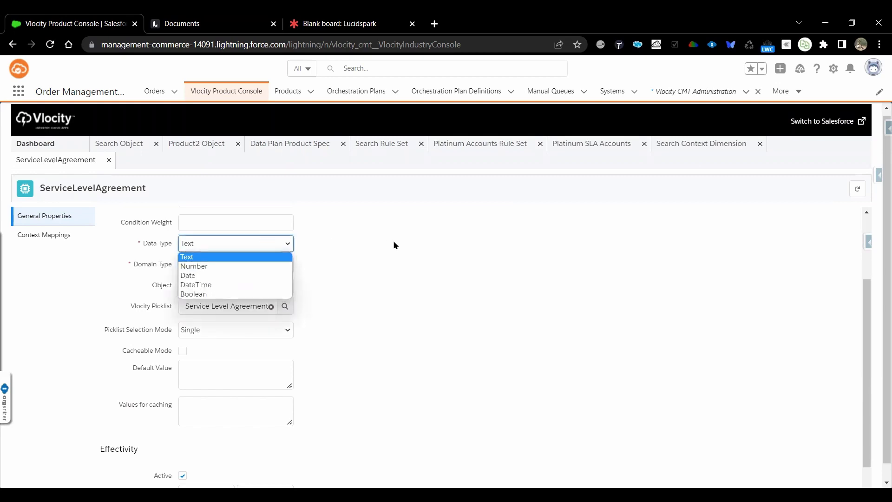
scroll(394, 245, down, 1)
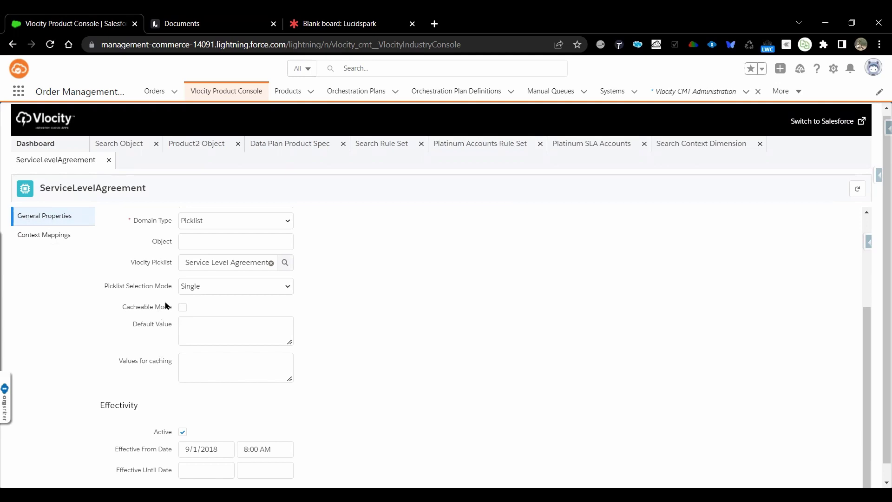
click(189, 324)
click(203, 365)
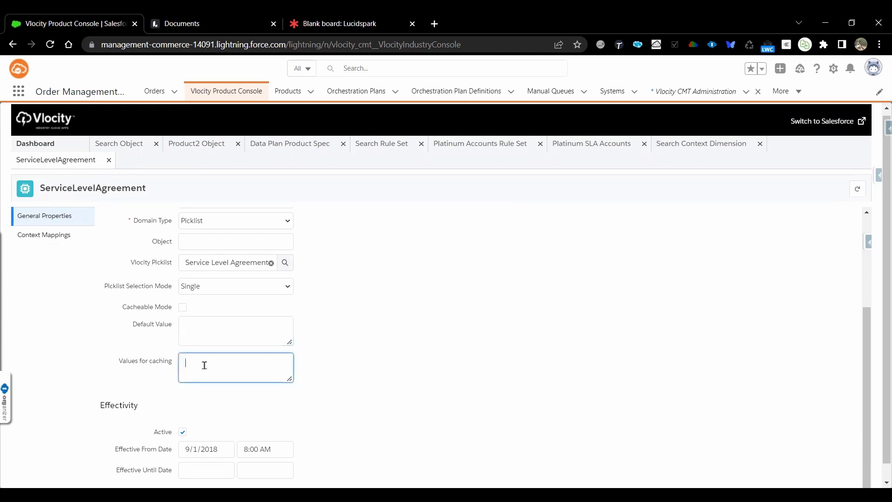
scroll(412, 363, down, 1)
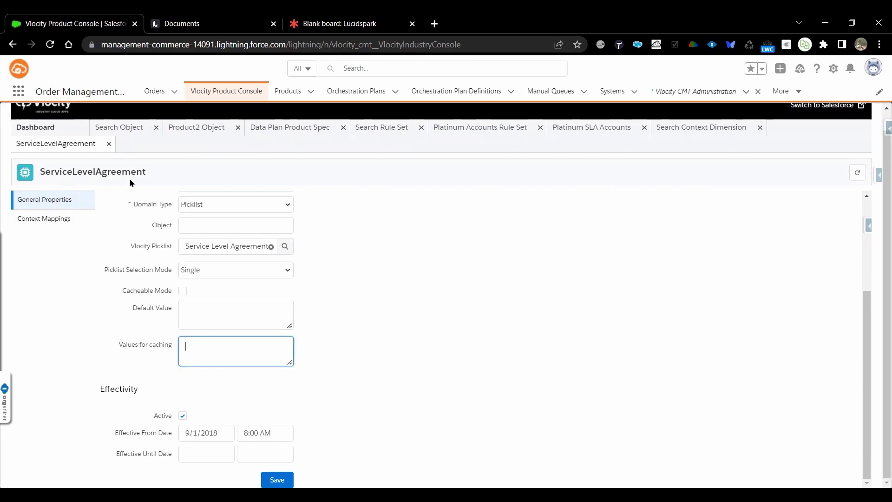
Step: Open the AnyAccountScope mapping: Always Reinitialize, source expression vlocity_cmt__vSLA__c, sequence 10
click(36, 221)
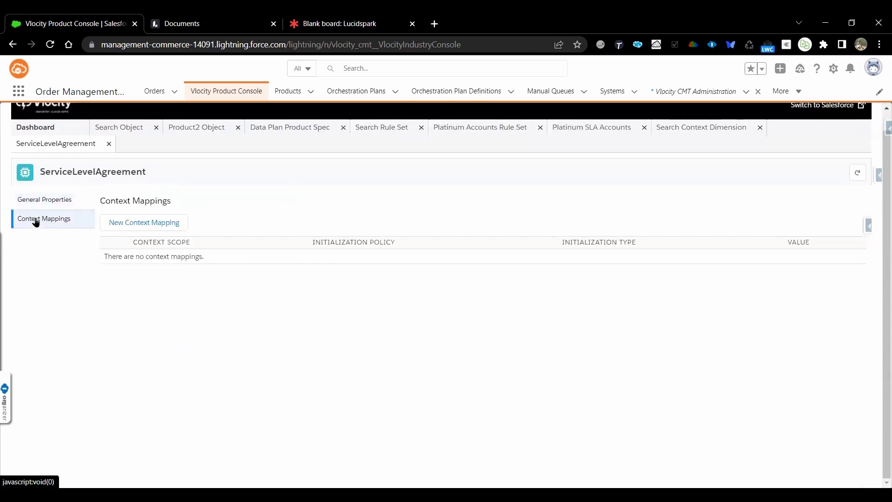
click(179, 257)
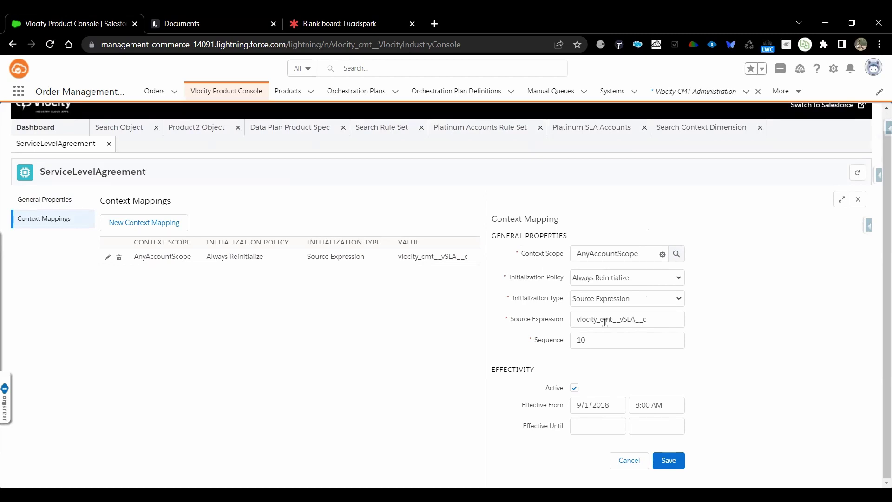
Step: On the Lucidspark board, add 'Rule set' and 'Rule' sticky notes joined by an arrow
click(307, 37)
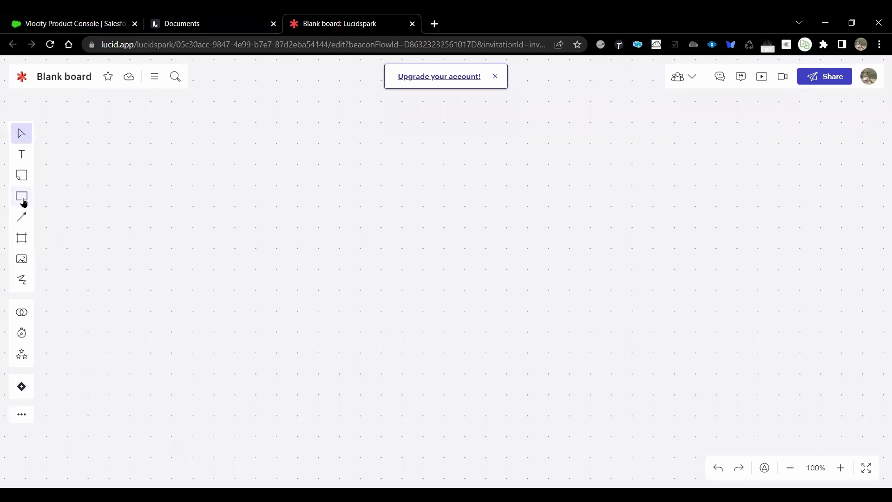
click(22, 177)
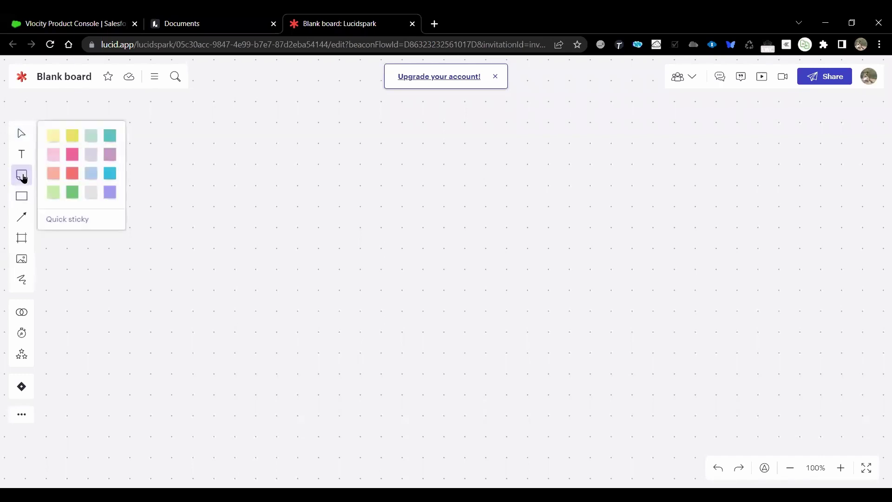
click(56, 139)
drag(243, 174, 163, 172)
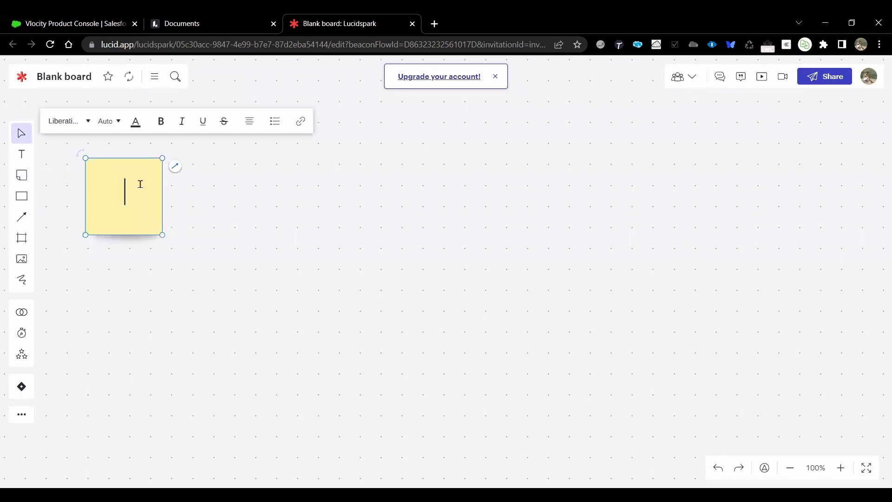
text(Rule set)
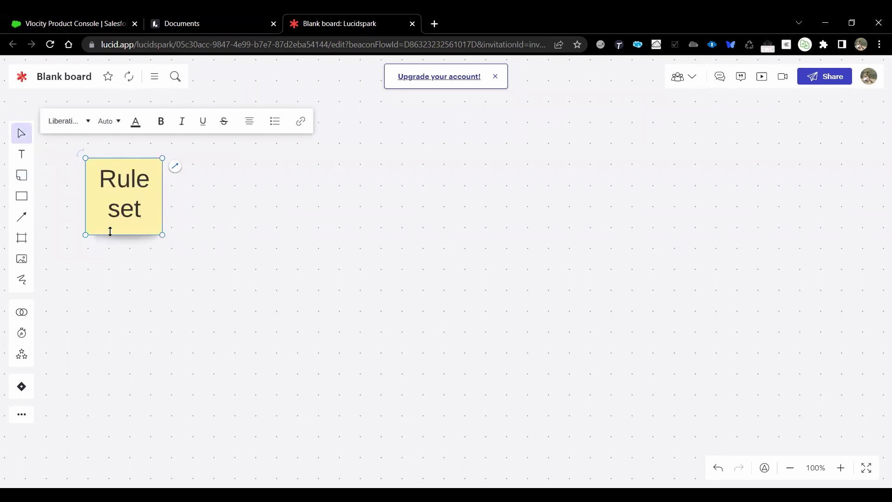
drag(229, 262, 241, 231)
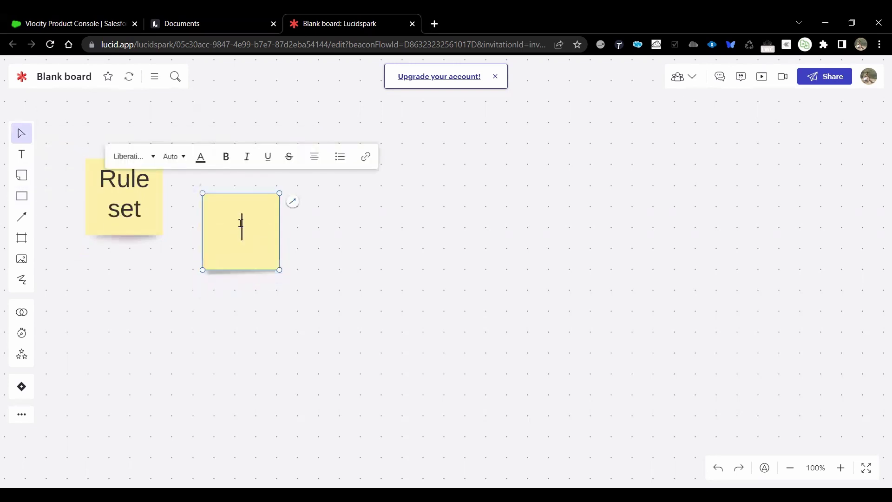
text(Rule)
click(21, 216)
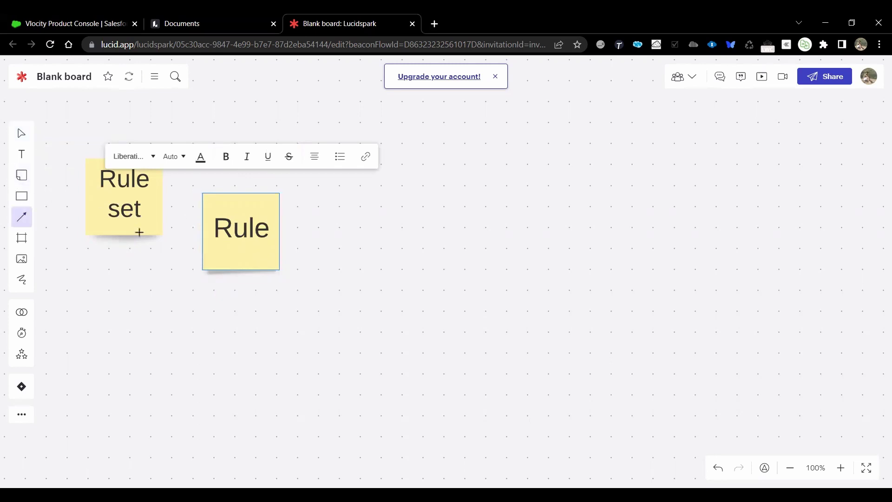
mouse_move(140, 233)
mouse_down()
mouse_move(200, 265)
mouse_move(205, 246)
mouse_up()
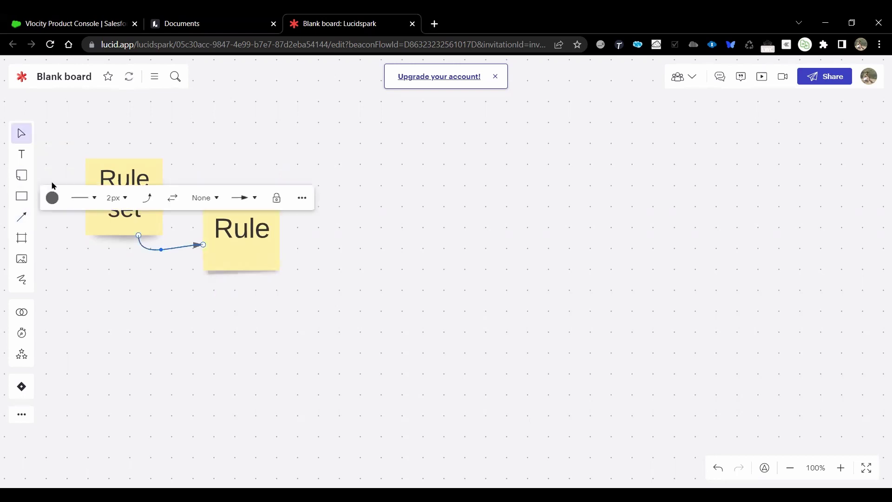
Step: Add a third sticky note reading 'Rule condition'
drag(21, 175, 339, 267)
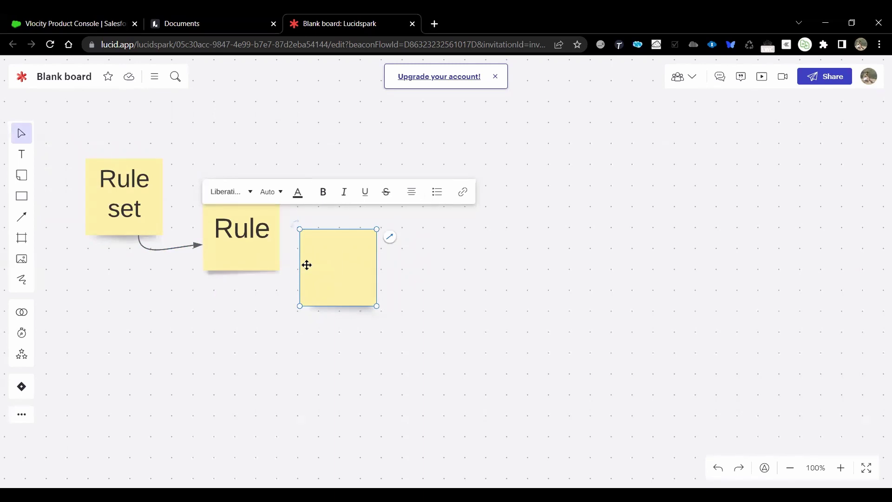
text(Ruls)
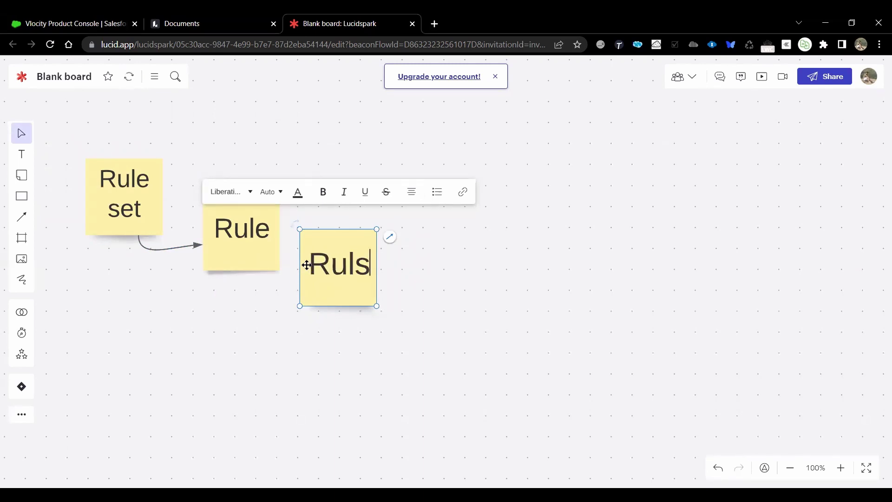
key(BackSpace)
key(BackSpace)
text(le cons)
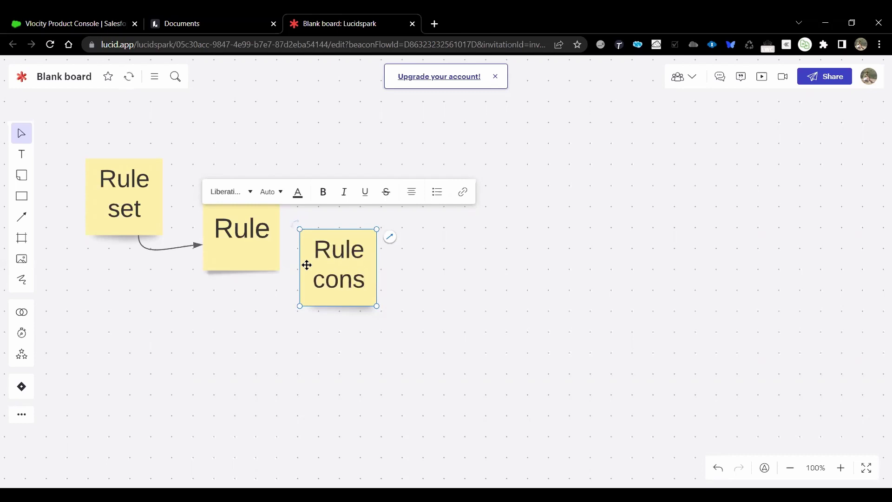
key(BackSpace)
text(dition)
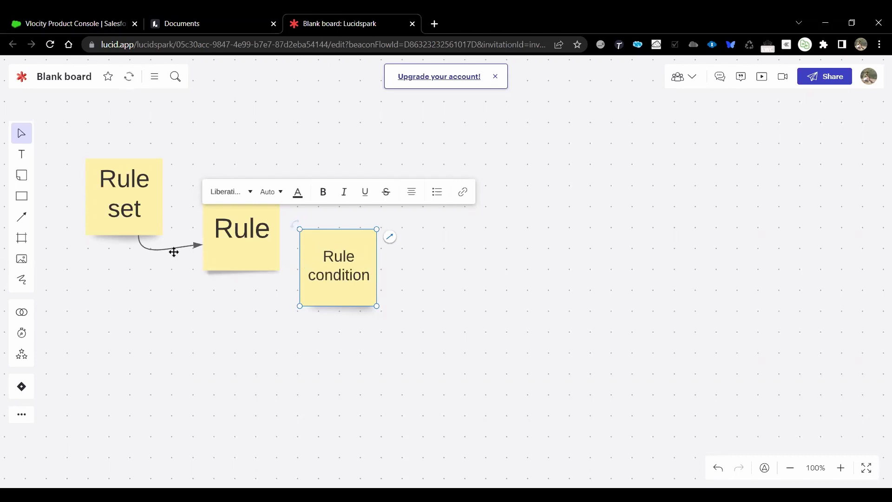
Step: Delete the stray short line and draw an arrow from Rule to Rule condition
click(242, 281)
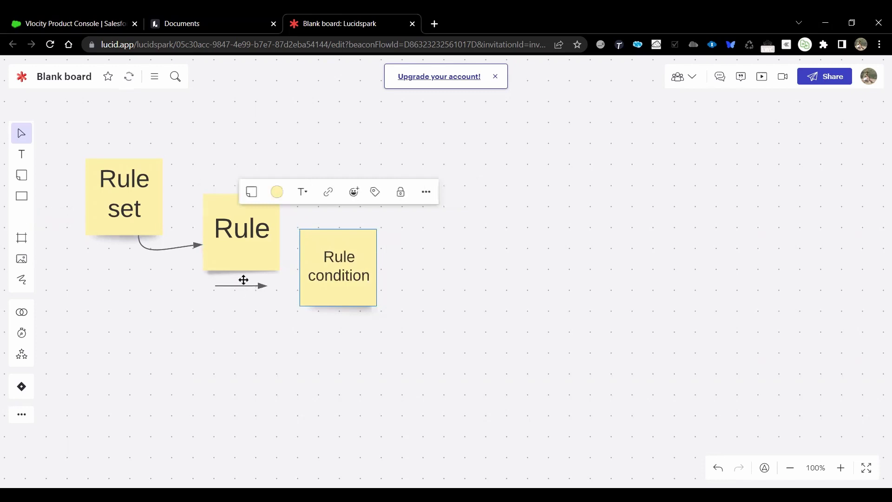
drag(241, 269, 265, 316)
key(ctrl+z)
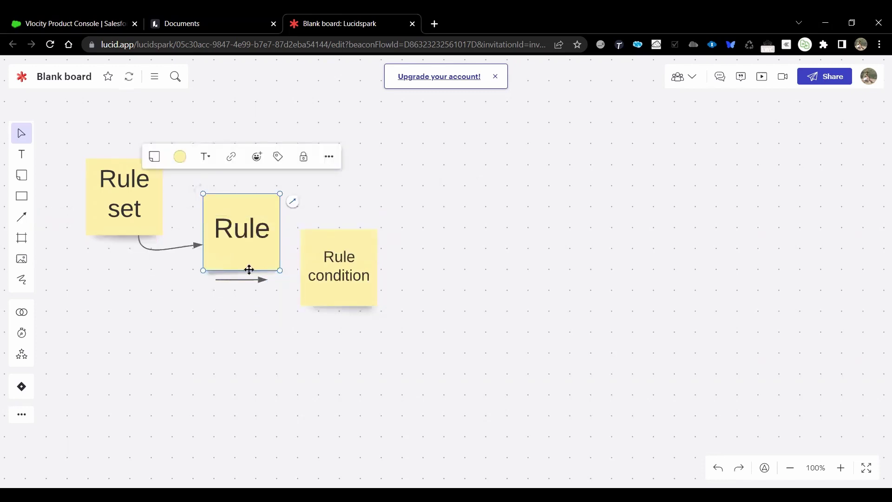
click(265, 278)
key(Delete)
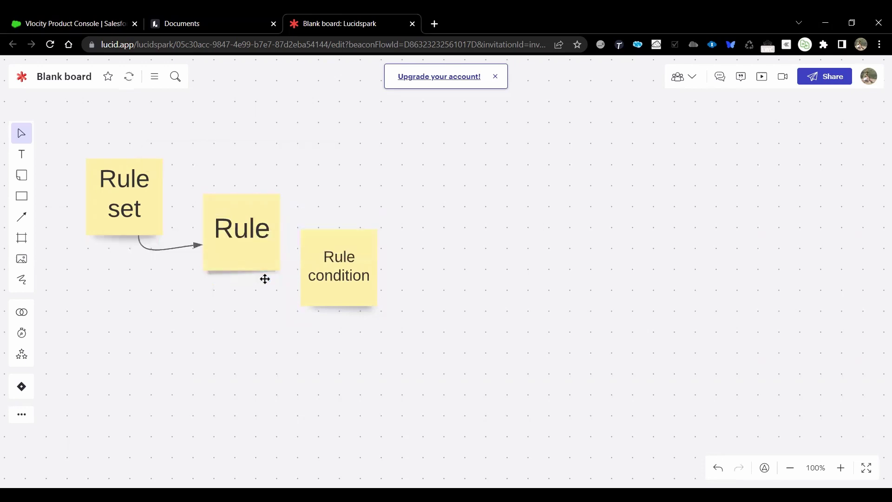
click(253, 232)
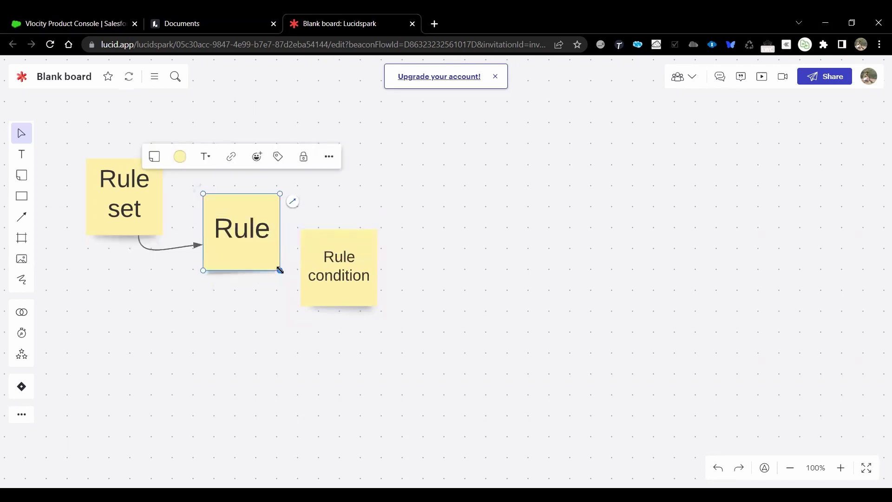
click(23, 217)
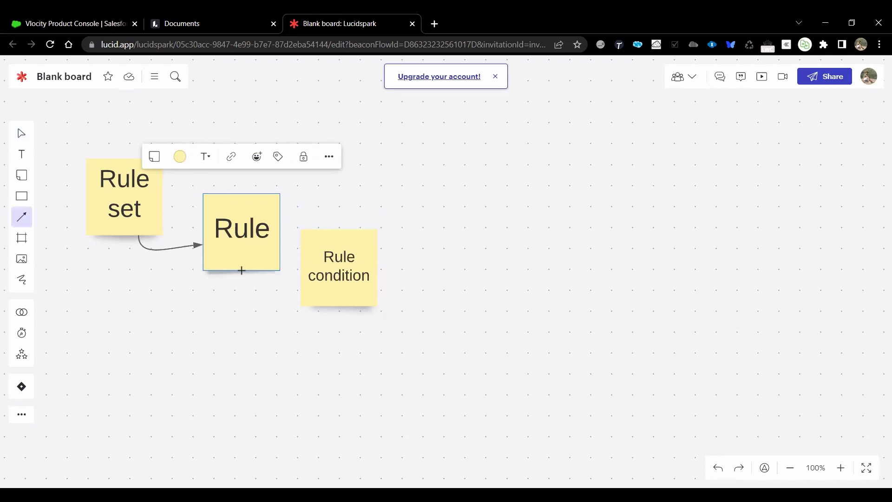
drag(241, 271, 300, 281)
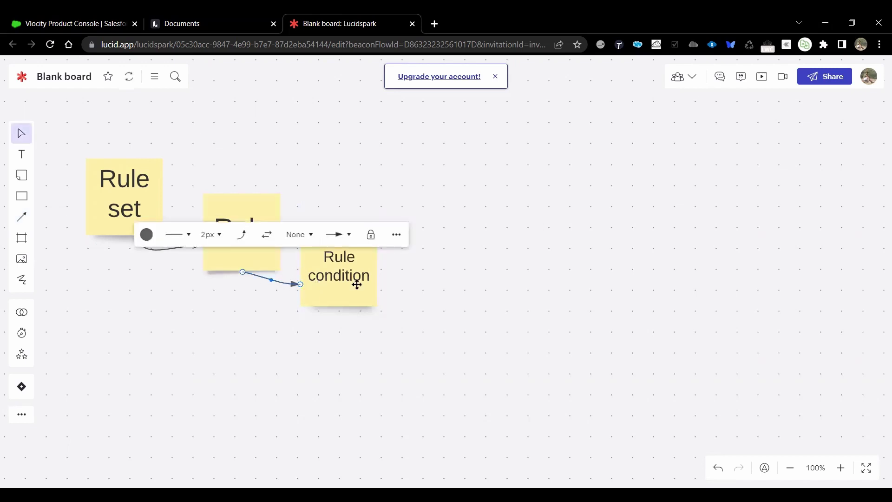
click(357, 285)
Step: Add a fourth sticky note reading 'COntext Dimension' right of Rule condition
drag(22, 177, 456, 264)
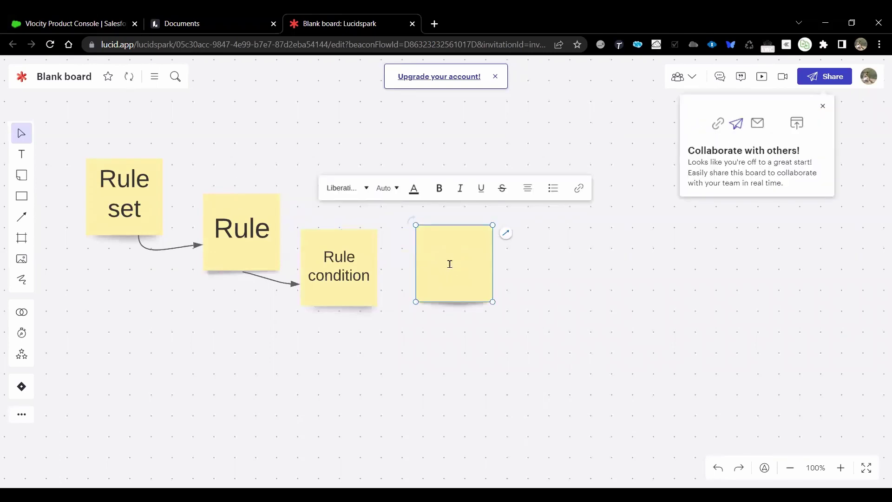
text(COntext DImne)
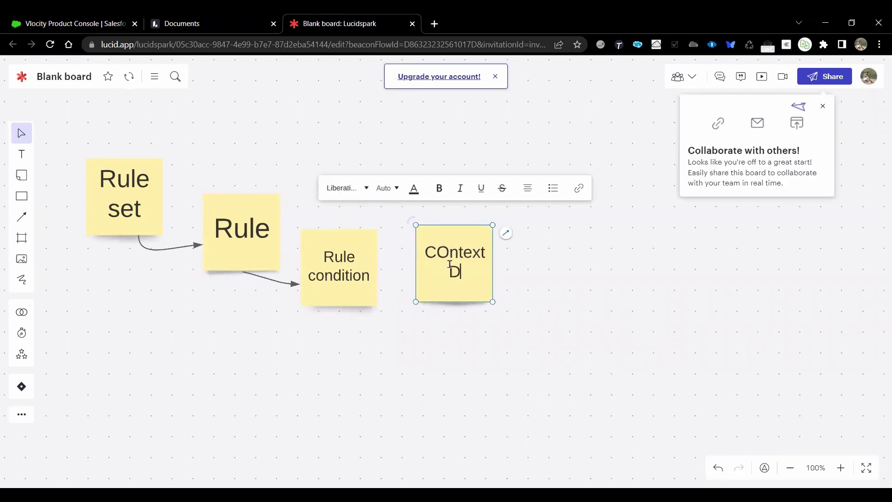
key(BackSpace)
key(BackSpace)
key(BackSpace)
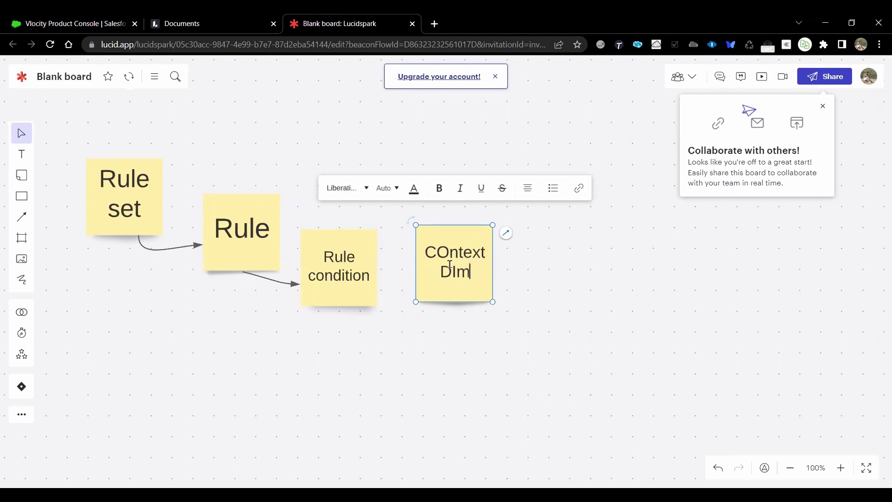
text(mension)
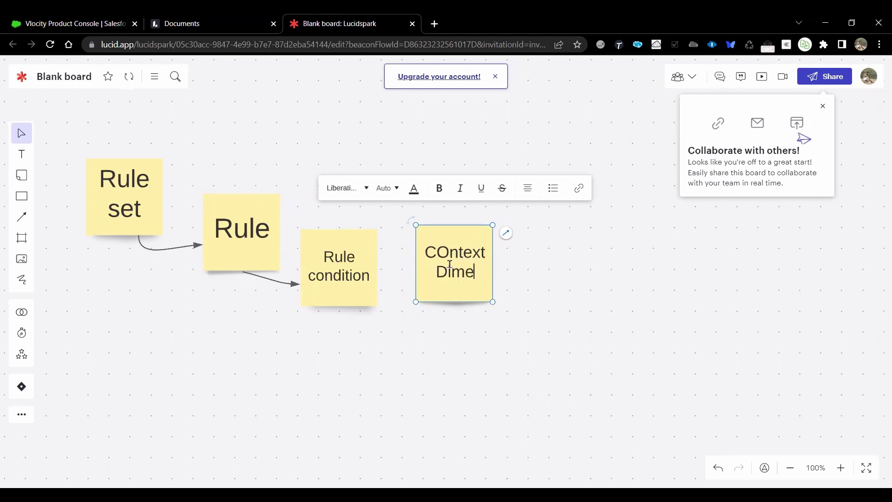
click(470, 367)
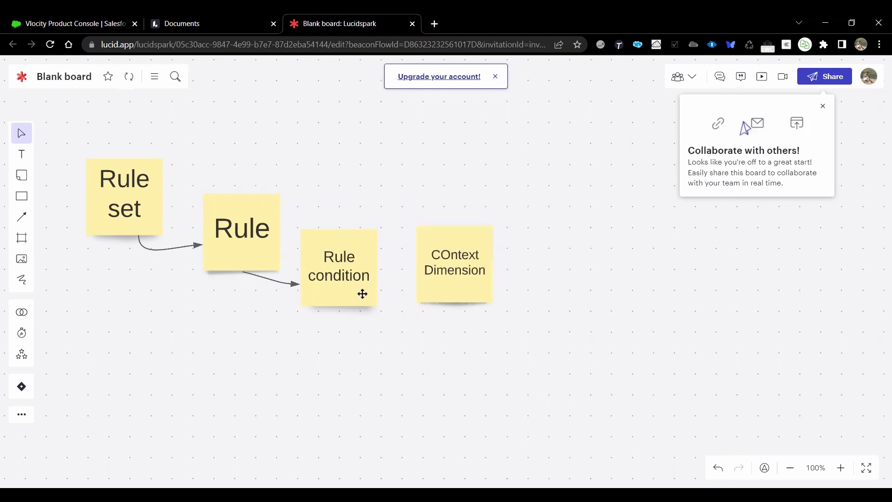
Step: Draw an arrow from the Rule condition note to COntext Dimension
click(322, 279)
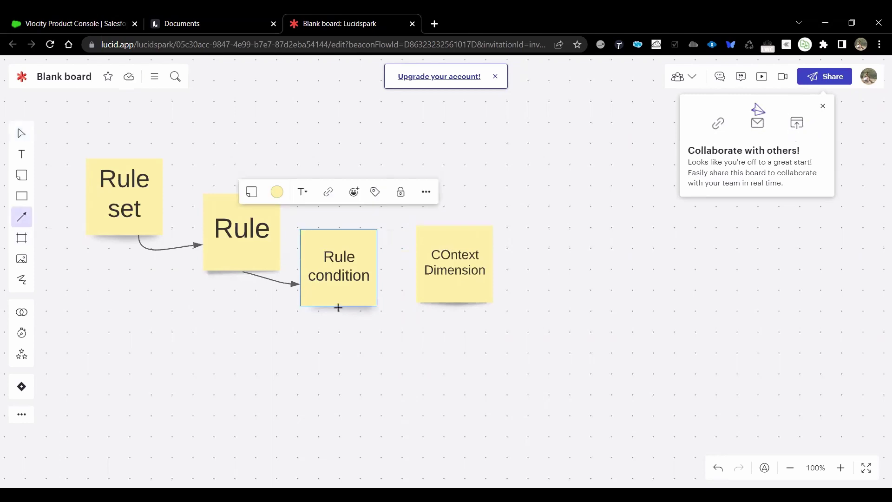
drag(448, 315, 456, 305)
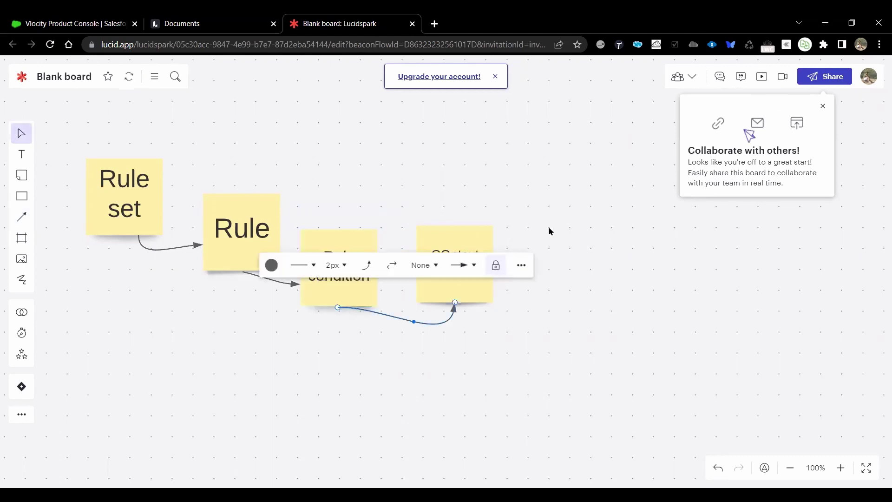
key(Escape)
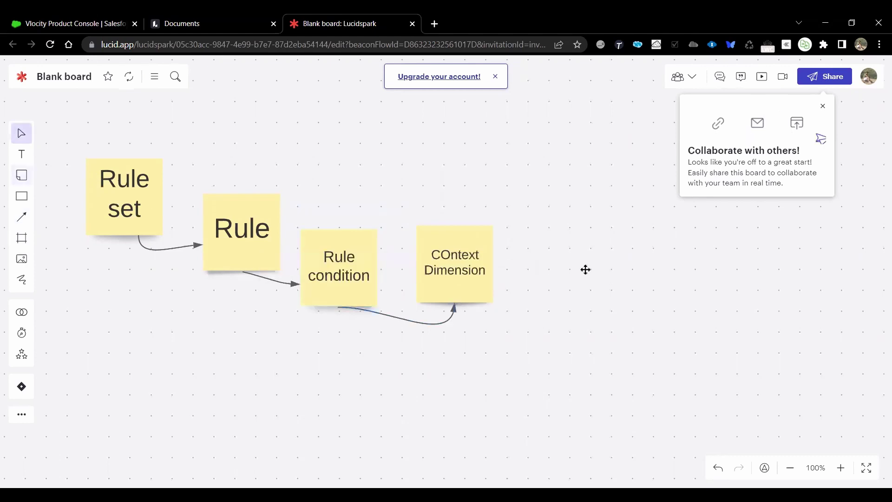
Step: Add a fifth sticky note reading 'Context Scope/Context Mapping' right of COntext Dimension
key(s)
click(578, 247)
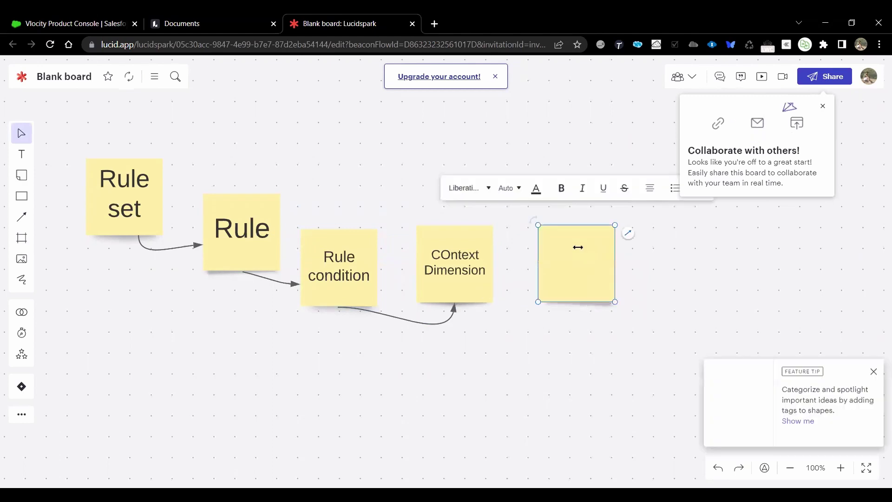
text(Con)
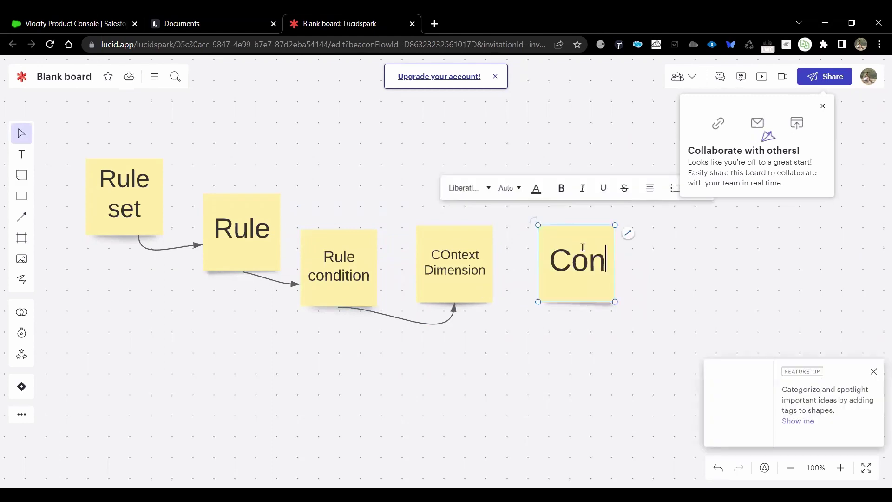
text(tect)
key(BackSpace)
key(BackSpace)
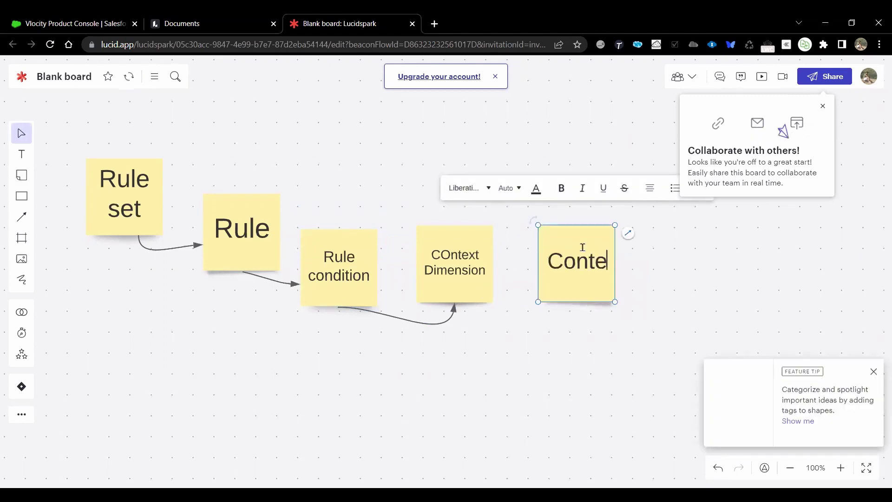
text(xt Sd)
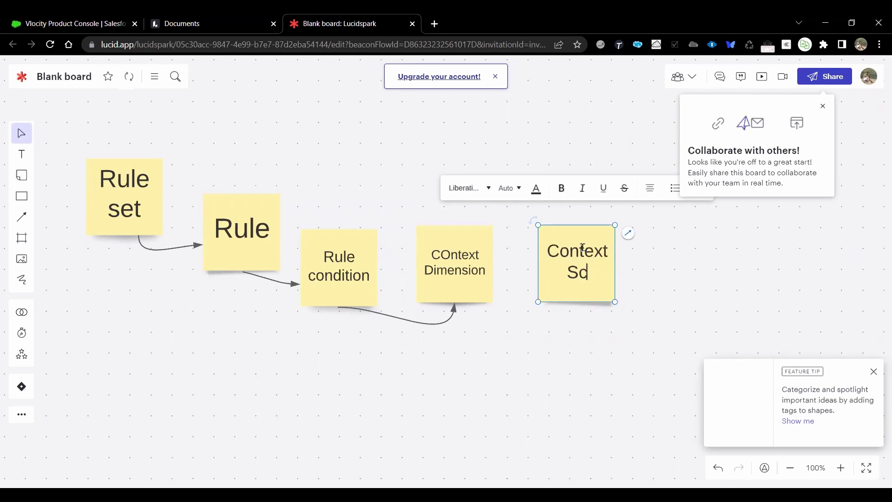
key(BackSpace)
text(cope)
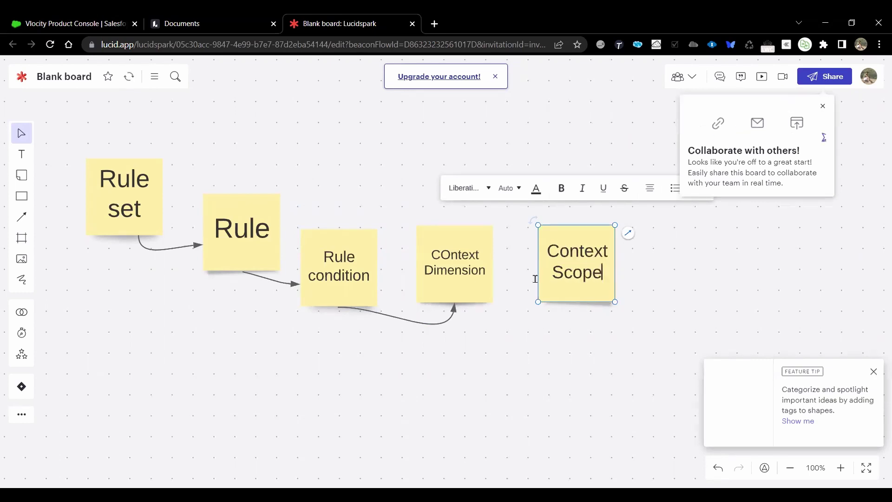
text(/C)
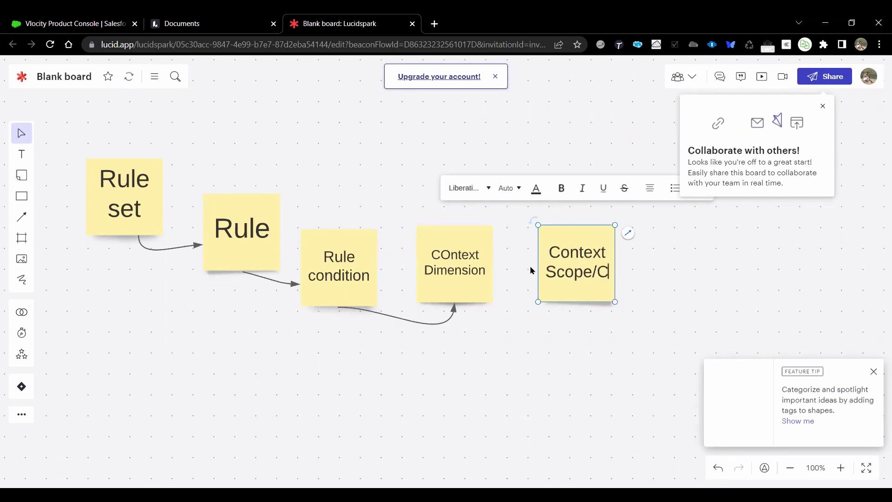
text(ontext Ma)
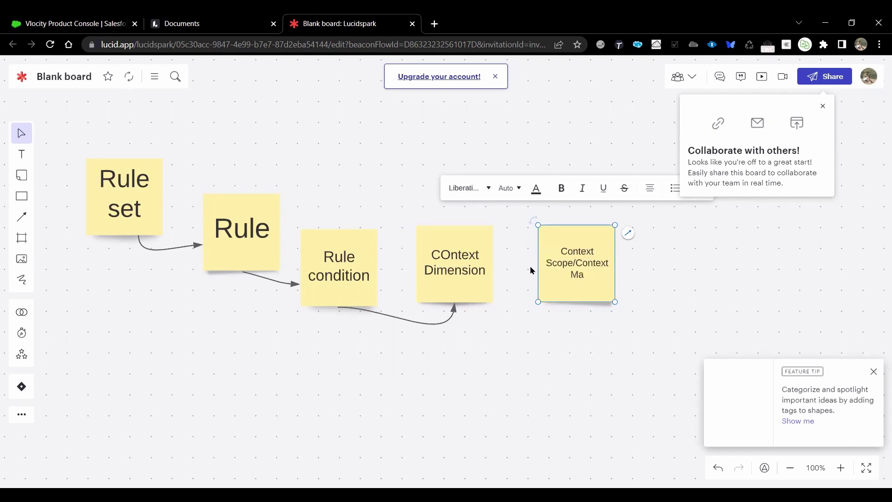
text(pping)
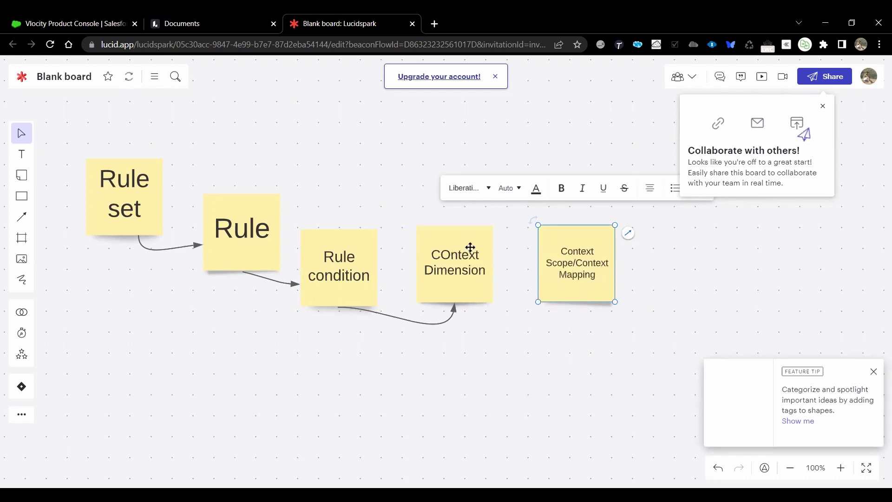
Step: Draw an arrow from COntext Dimension to it and stagger the notes downward
key(shift+Tab)
click(22, 217)
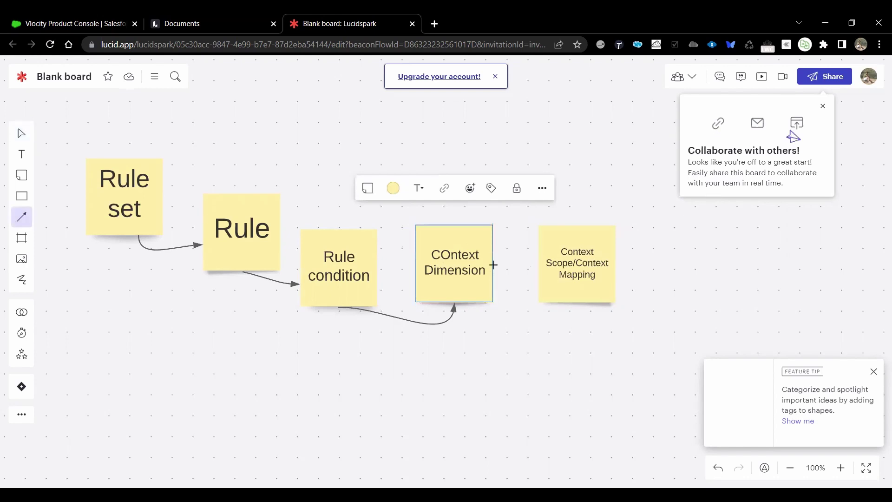
drag(551, 263, 581, 291)
key(ctrl+z)
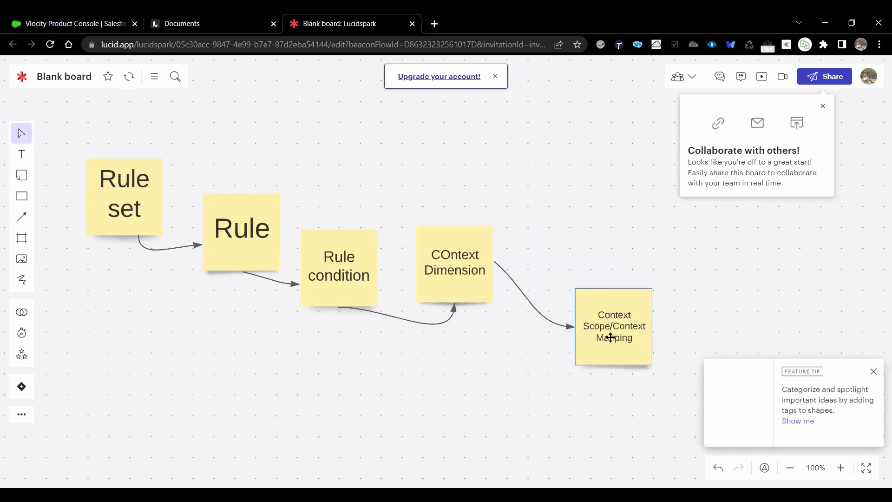
key(ctrl+z)
key(ctrl+y)
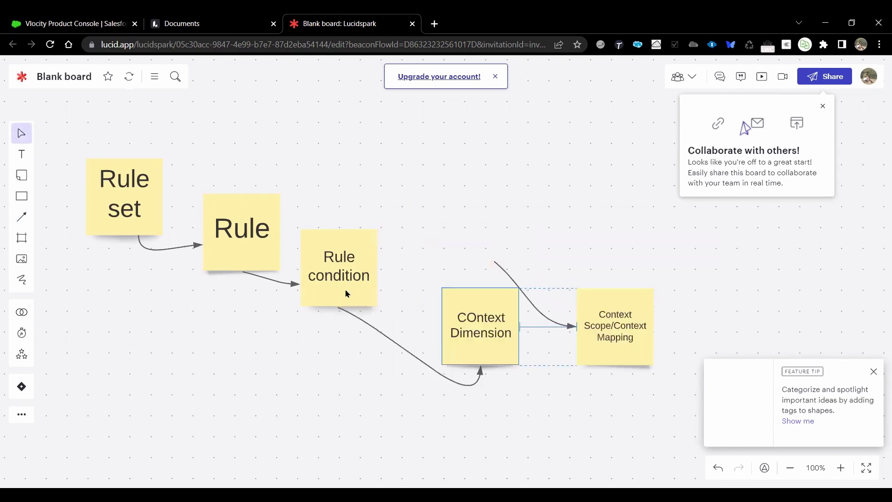
key(ctrl+y)
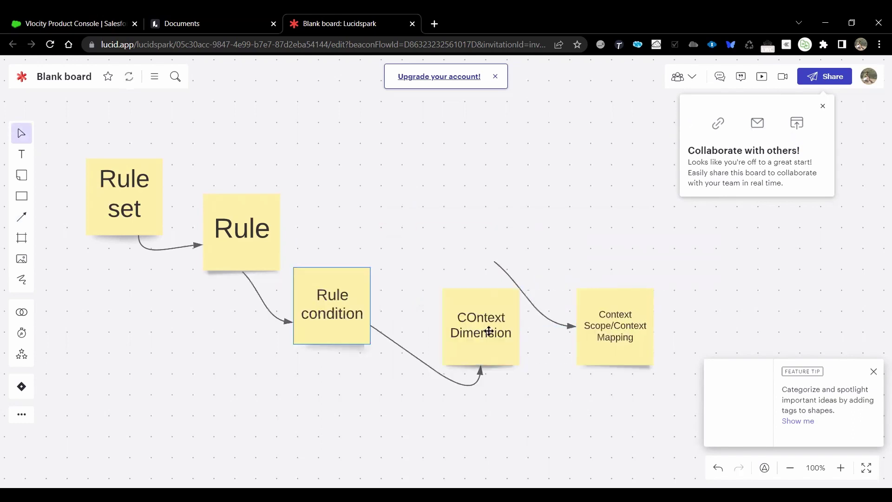
key(ctrl+y)
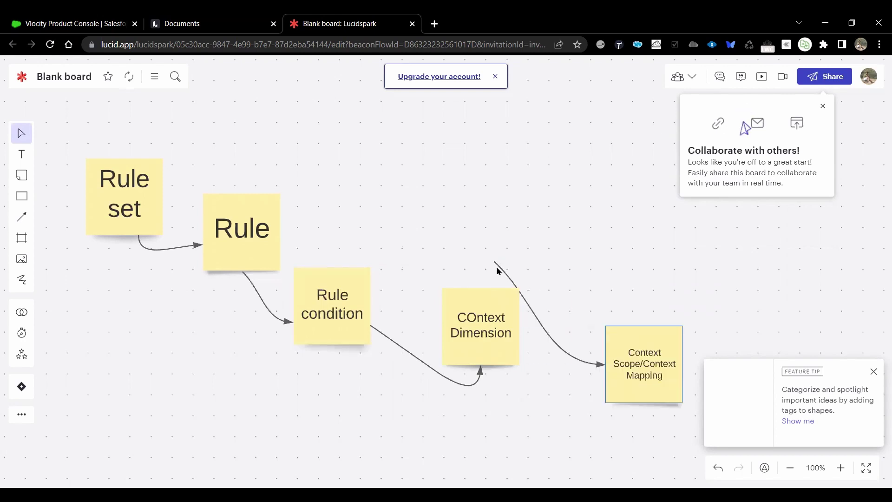
drag(497, 264, 520, 329)
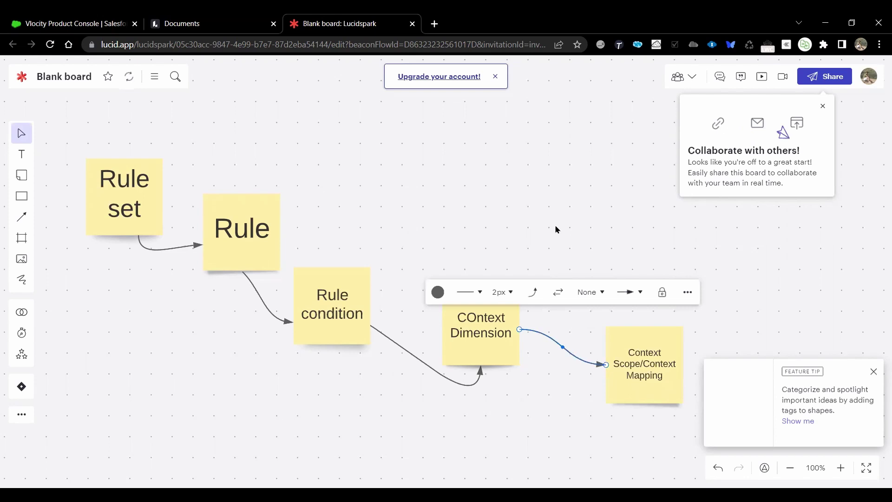
key(Escape)
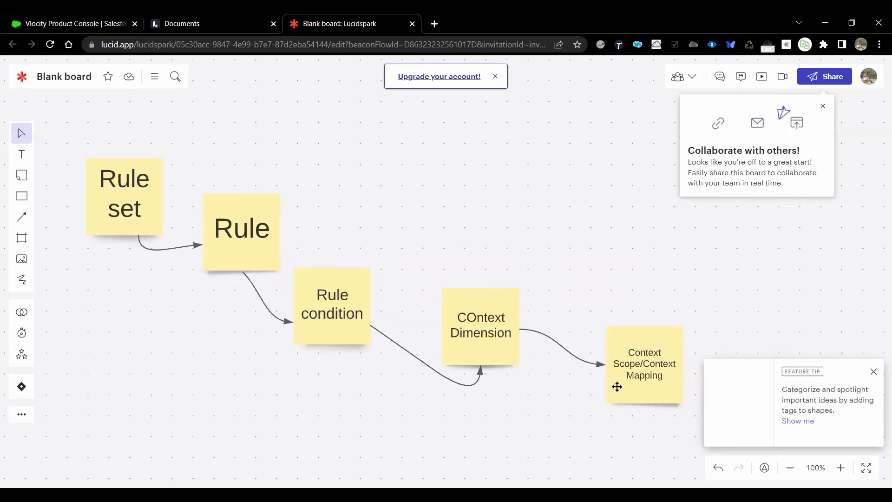
Step: Back in the Vlocity console, run a facet search listing all facets
click(79, 25)
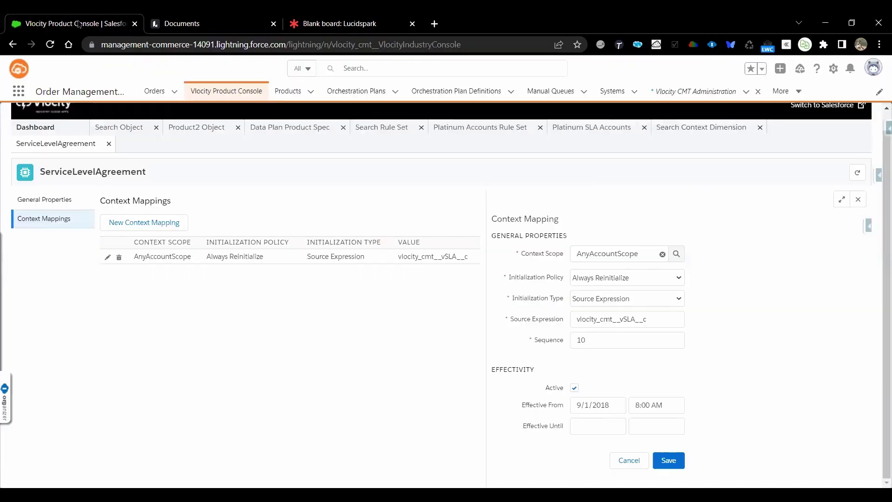
click(46, 130)
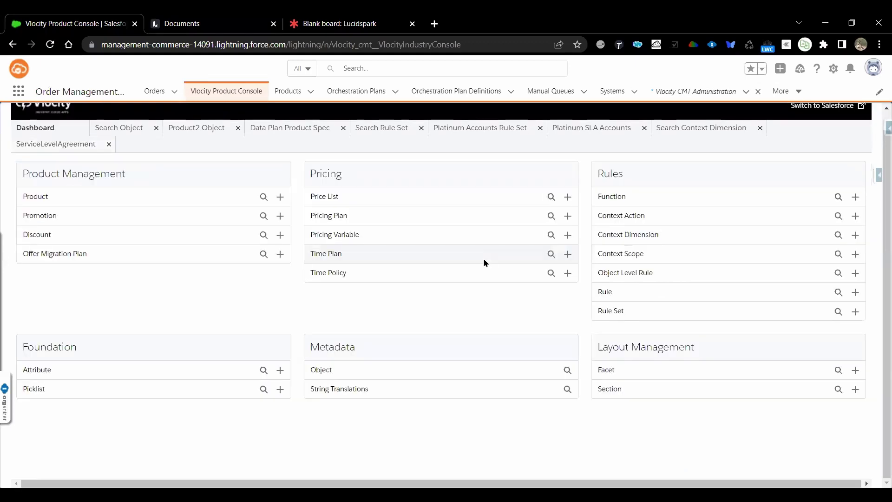
click(838, 370)
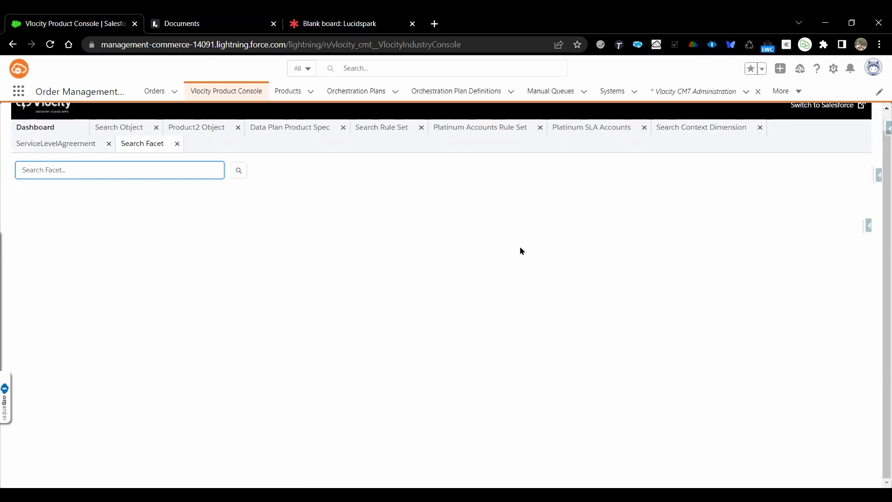
click(244, 170)
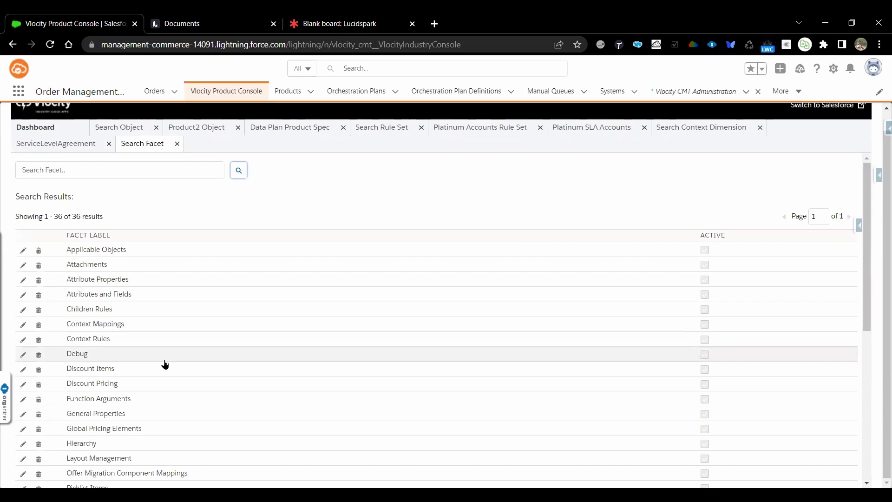
Step: Open the Pricing Elements facet, then return to the dashboard
scroll(203, 458, down, 3)
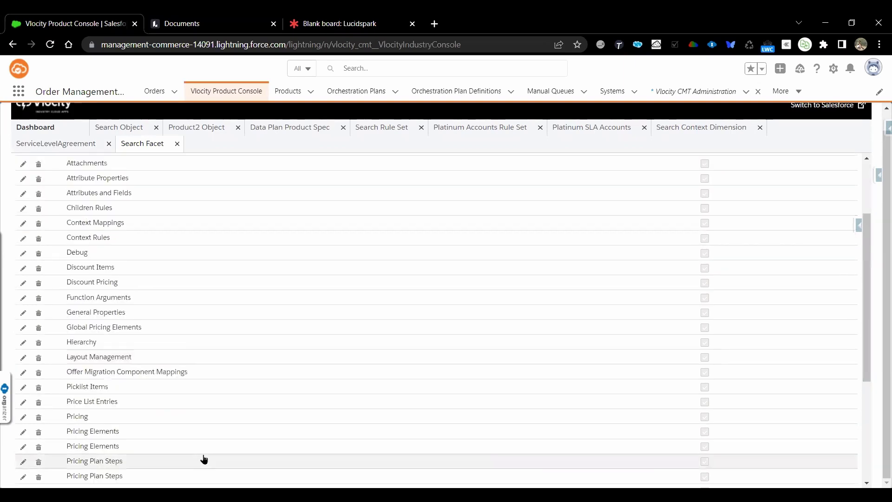
click(103, 436)
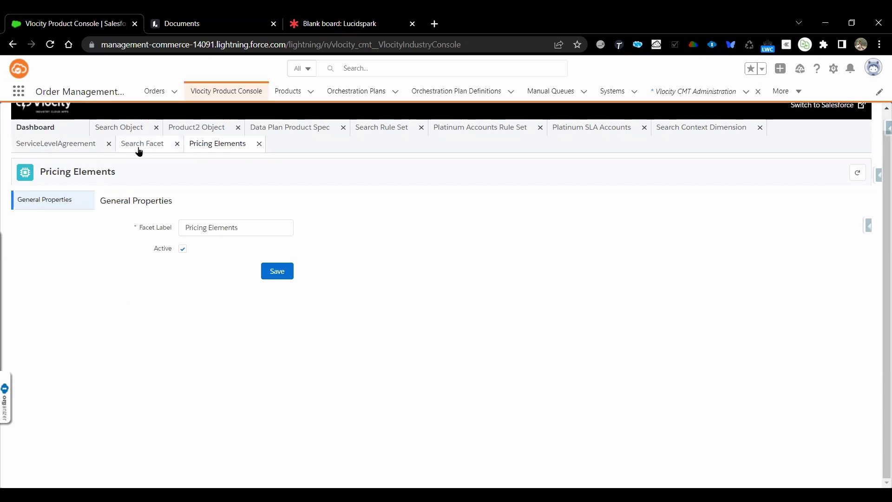
click(44, 122)
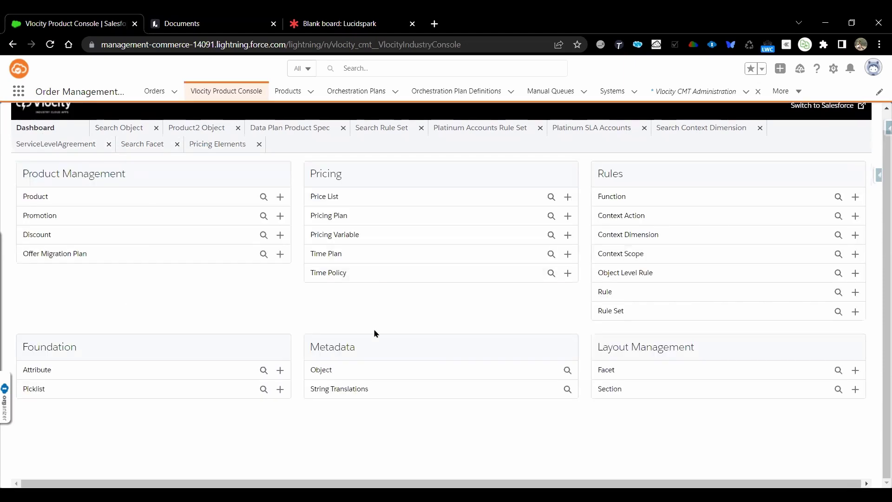
Step: Start a new section search from the dashboard and run it to list every section
click(838, 389)
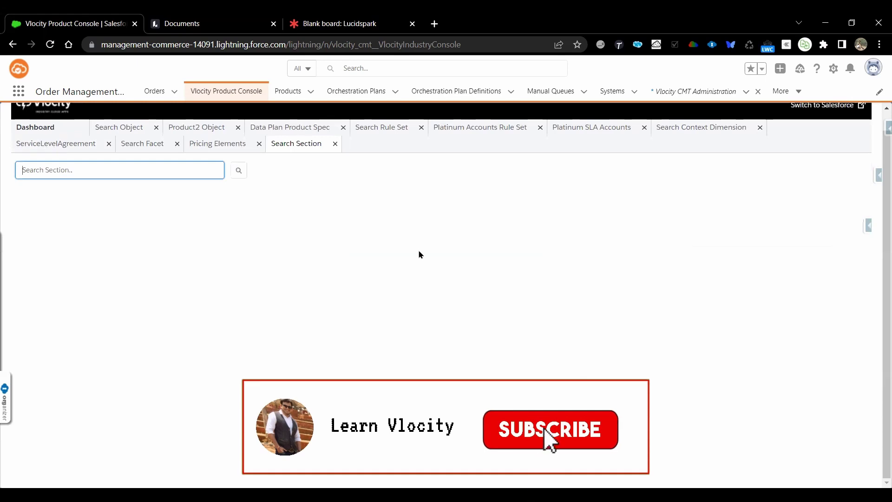
click(238, 171)
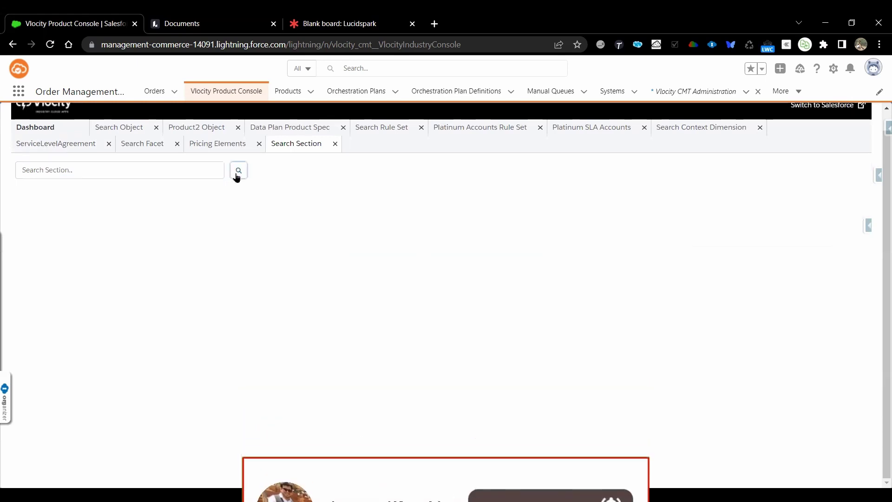